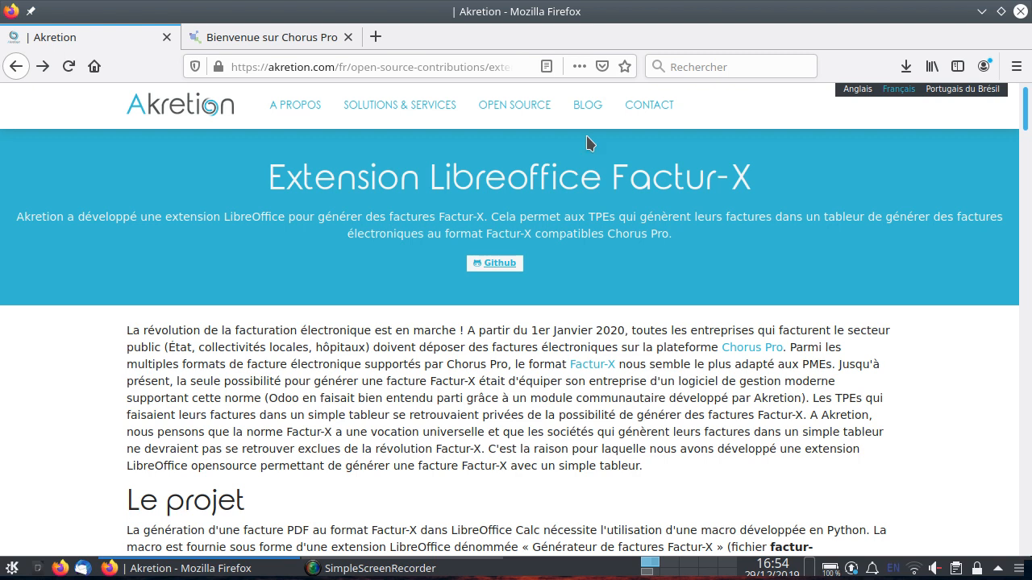
Glance at the Chorus Pro tab, then read the project description on the Akretion Factur-X extension page.
{"action": "left_click", "coordinate": [264, 39]}
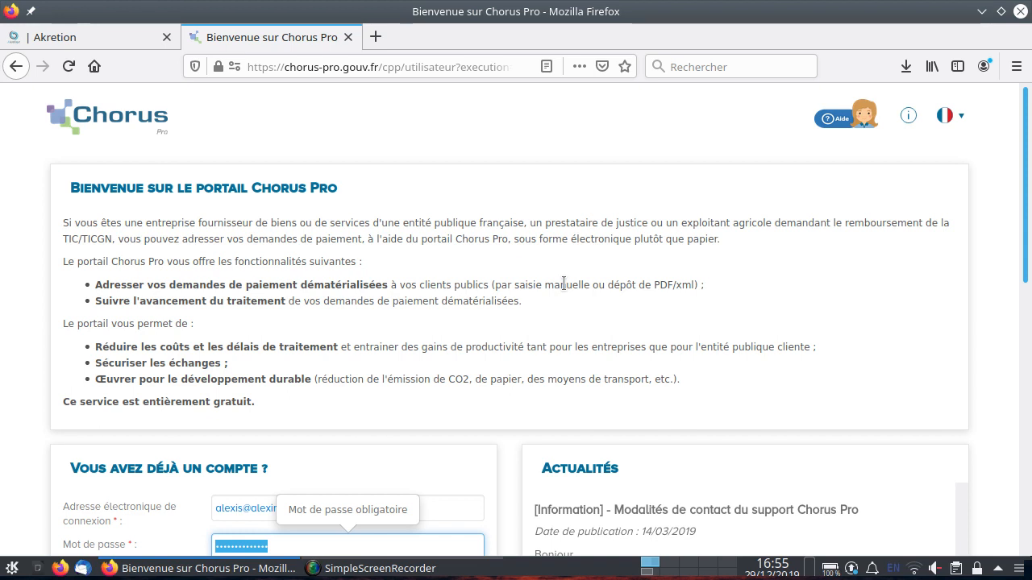
{"action": "left_click", "coordinate": [88, 32]}
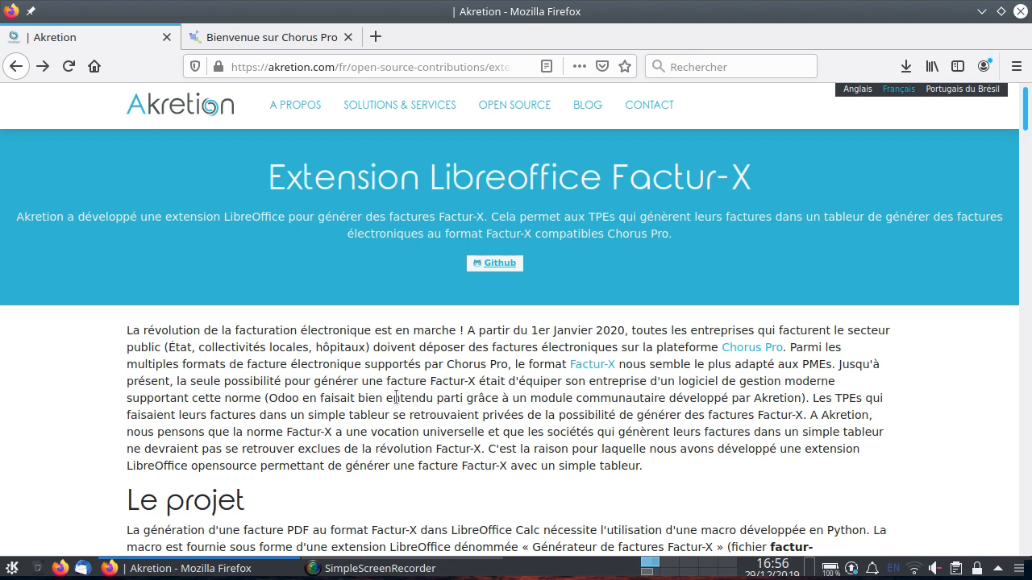
{"action": "scroll", "coordinate": [396, 396], "scroll_direction": "down", "scroll_amount": 5}
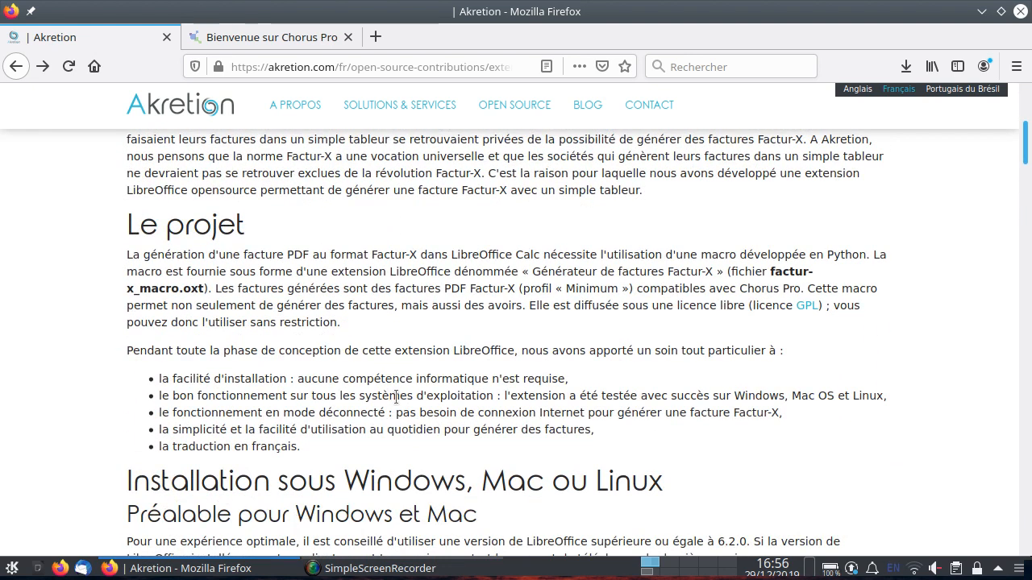
{"action": "triple_click", "coordinate": [396, 397]}
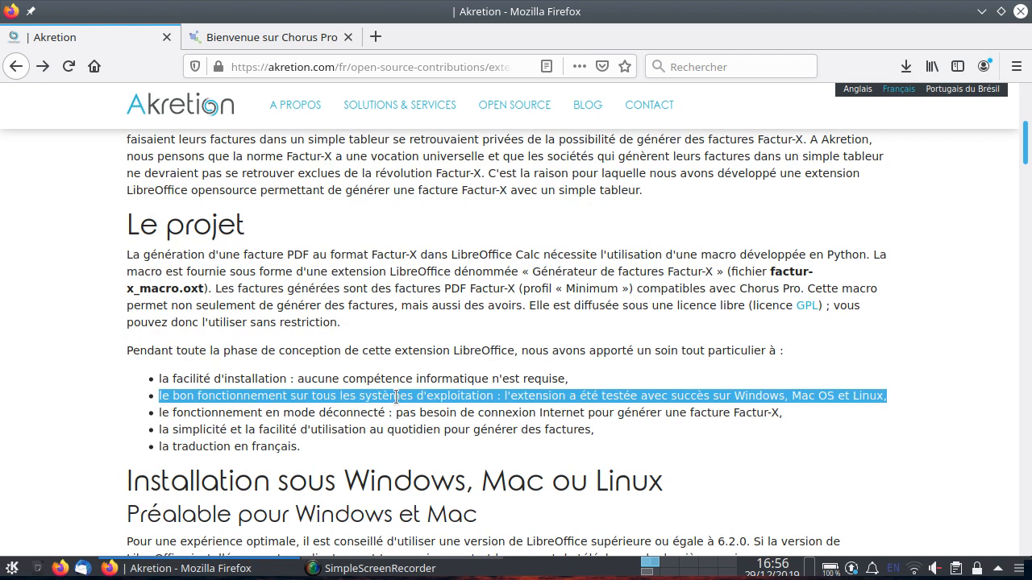
{"action": "left_click", "coordinate": [356, 416]}
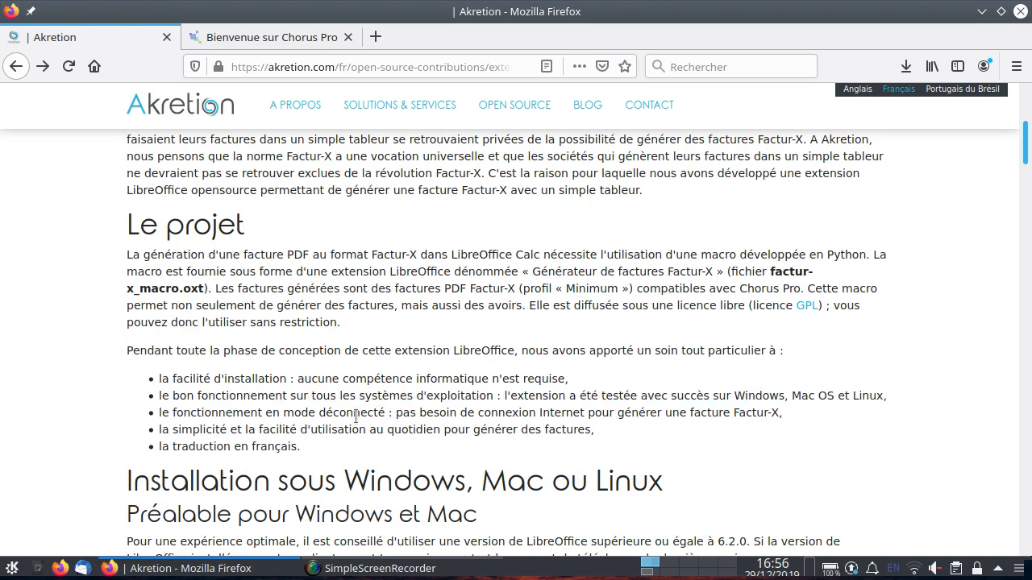
{"action": "double_click", "coordinate": [355, 416]}
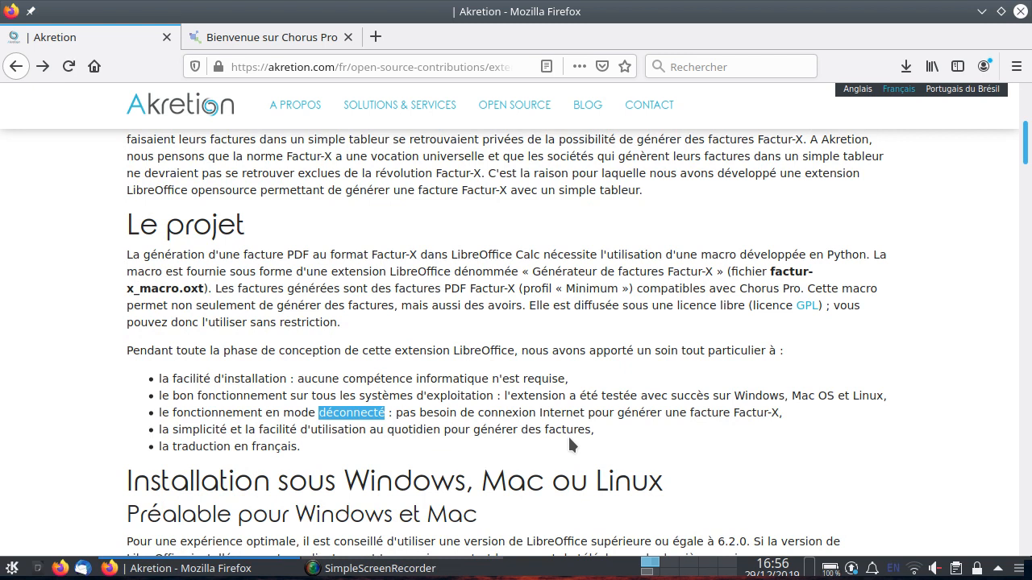
{"action": "scroll", "coordinate": [567, 434], "scroll_direction": "up", "scroll_amount": 5}
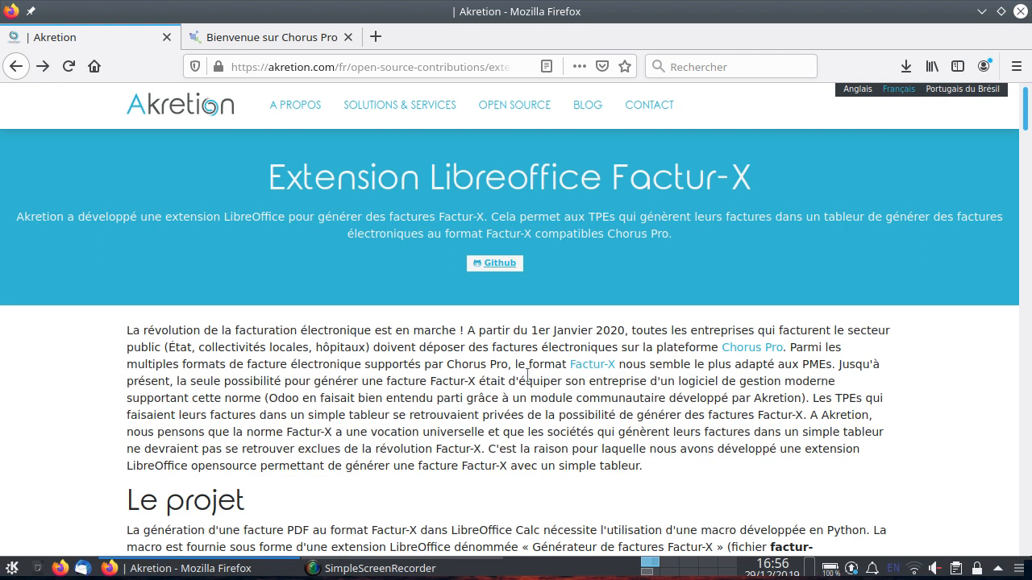
Navigate from the Akretion home page through Open Source to the Extension Libreoffice Factur-X page.
{"action": "left_click", "coordinate": [215, 111]}
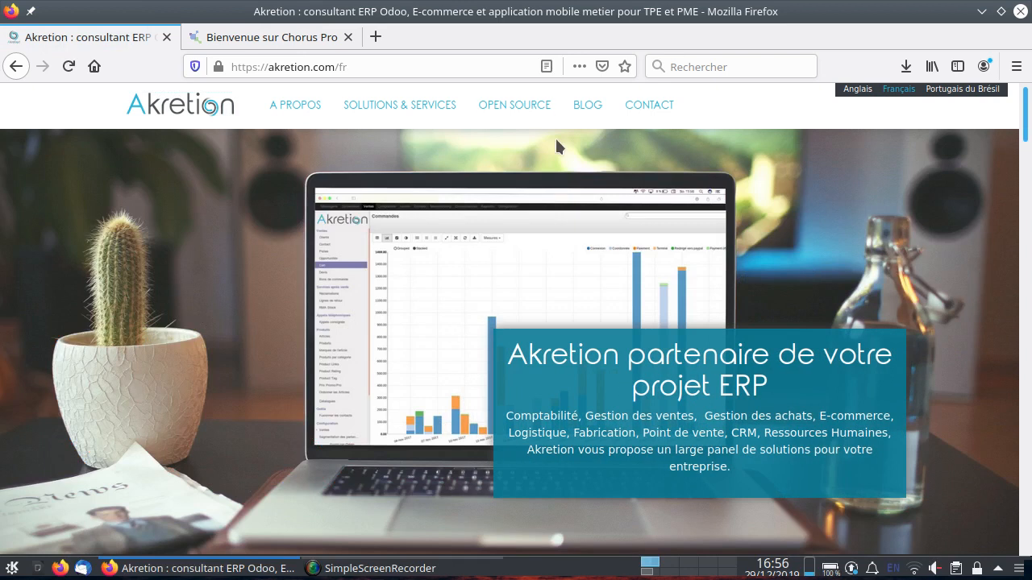
{"action": "left_click", "coordinate": [537, 108]}
{"action": "scroll", "coordinate": [864, 274], "scroll_direction": "down", "scroll_amount": 5}
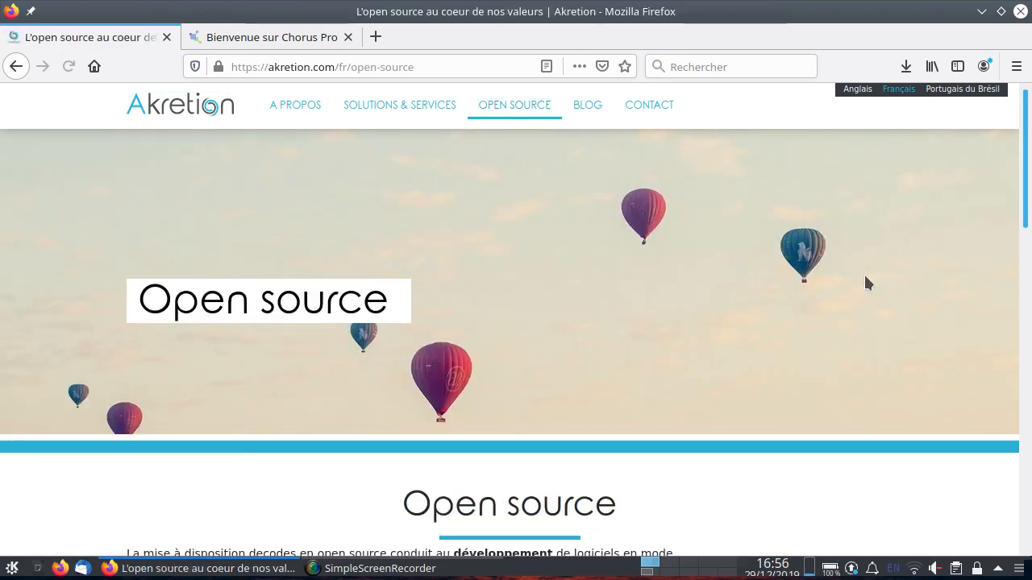
{"action": "scroll", "coordinate": [866, 282], "scroll_direction": "down", "scroll_amount": 2}
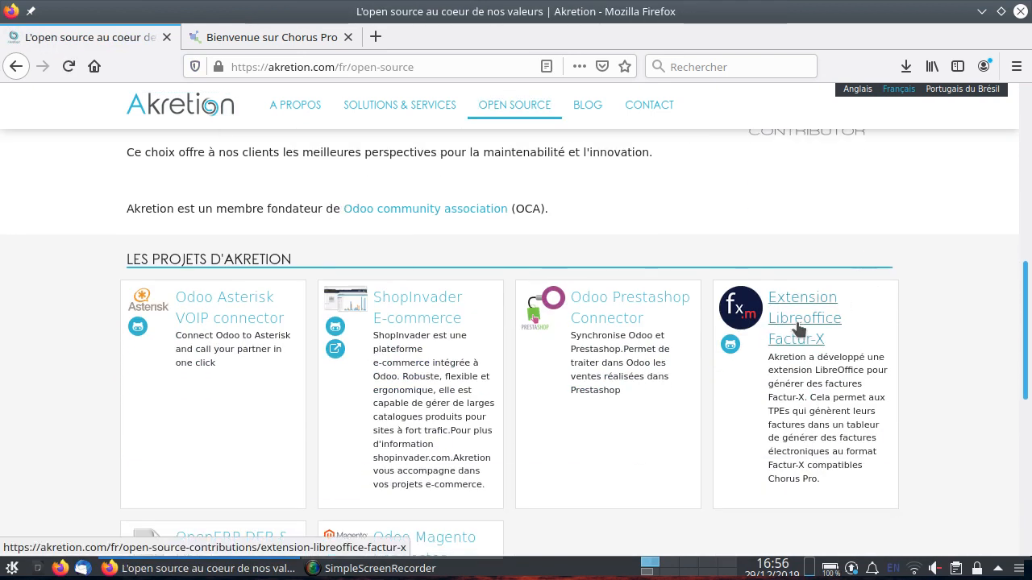
{"action": "left_click", "coordinate": [798, 327]}
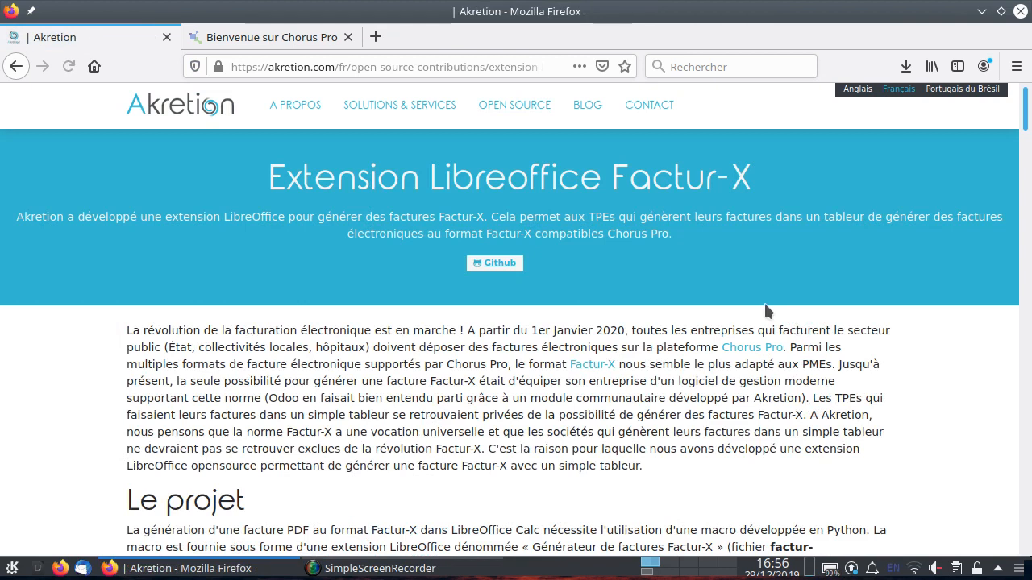
Read the installation prerequisites and procedure for Windows, Mac and Linux on the extension page.
{"action": "scroll", "coordinate": [730, 286], "scroll_direction": "down", "scroll_amount": 10}
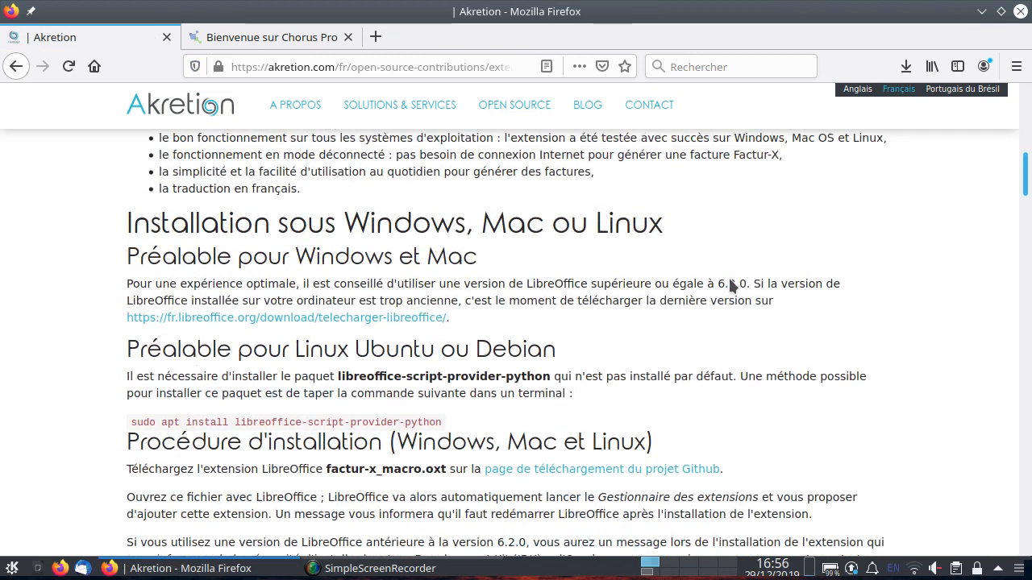
{"action": "scroll", "coordinate": [730, 278], "scroll_direction": "down", "scroll_amount": 1}
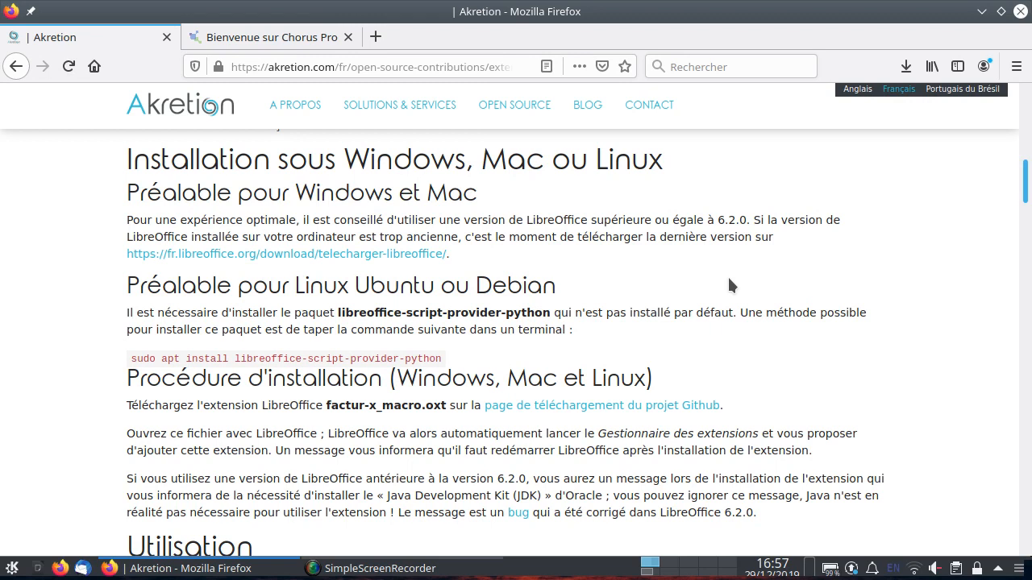
{"action": "double_click", "coordinate": [737, 512]}
{"action": "double_click", "coordinate": [372, 313]}
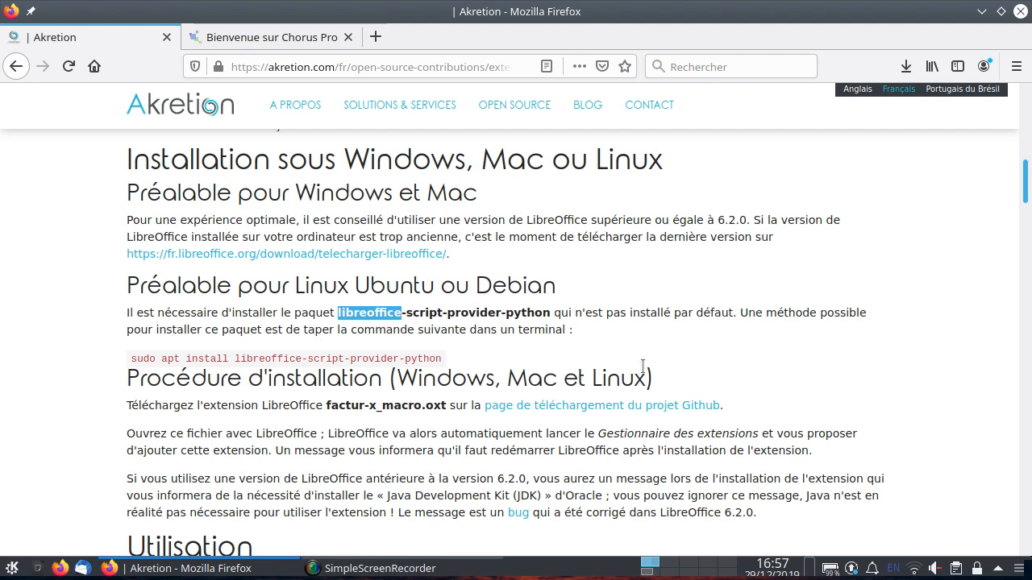
Open the GitHub releases page and download factur-x_macro.oxt from Version 0.15 into Téléchargements.
{"action": "left_click", "coordinate": [666, 407]}
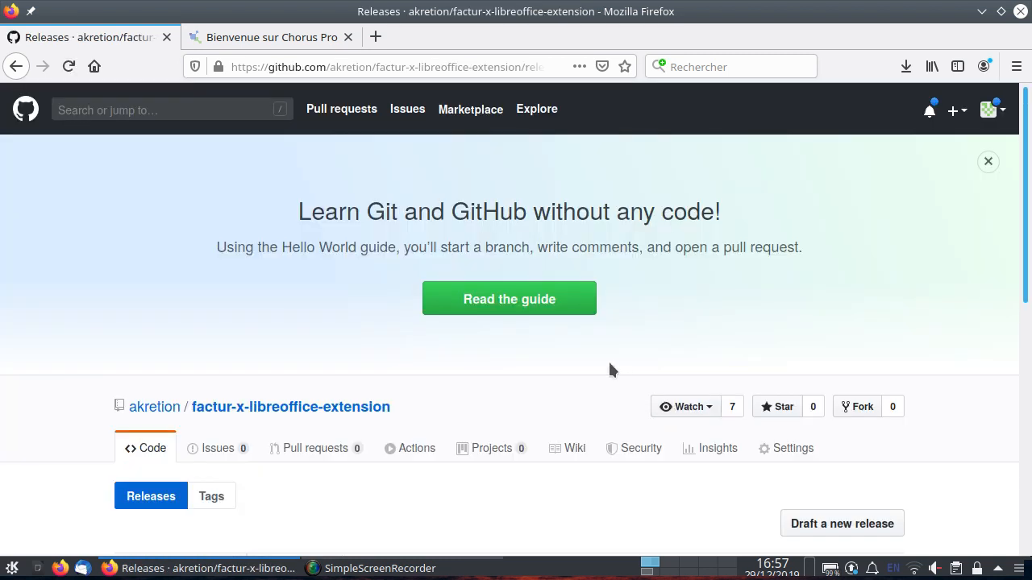
{"action": "scroll", "coordinate": [610, 369], "scroll_direction": "down", "scroll_amount": 5}
{"action": "scroll", "coordinate": [610, 369], "scroll_direction": "down", "scroll_amount": 3}
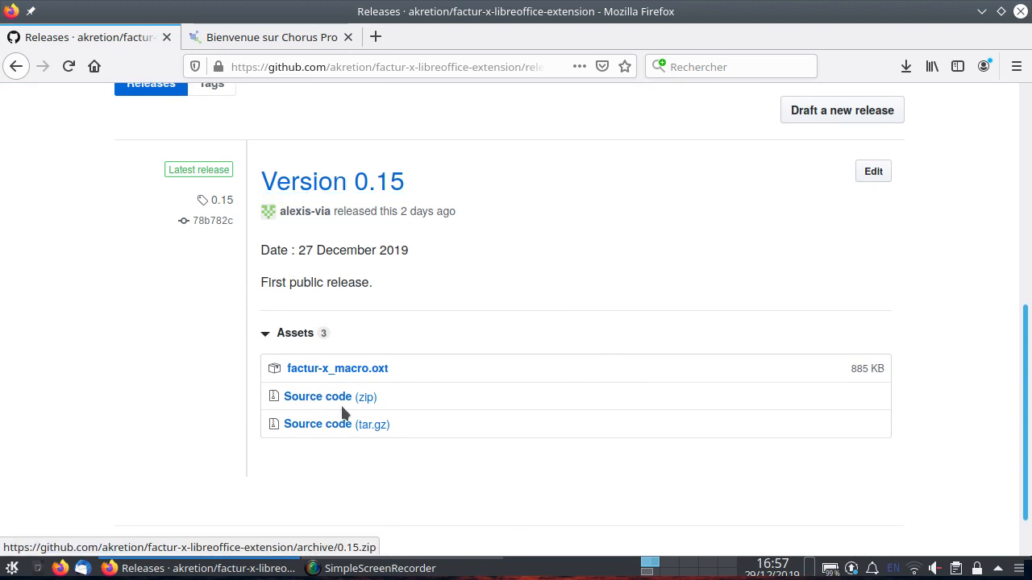
{"action": "left_click", "coordinate": [347, 372]}
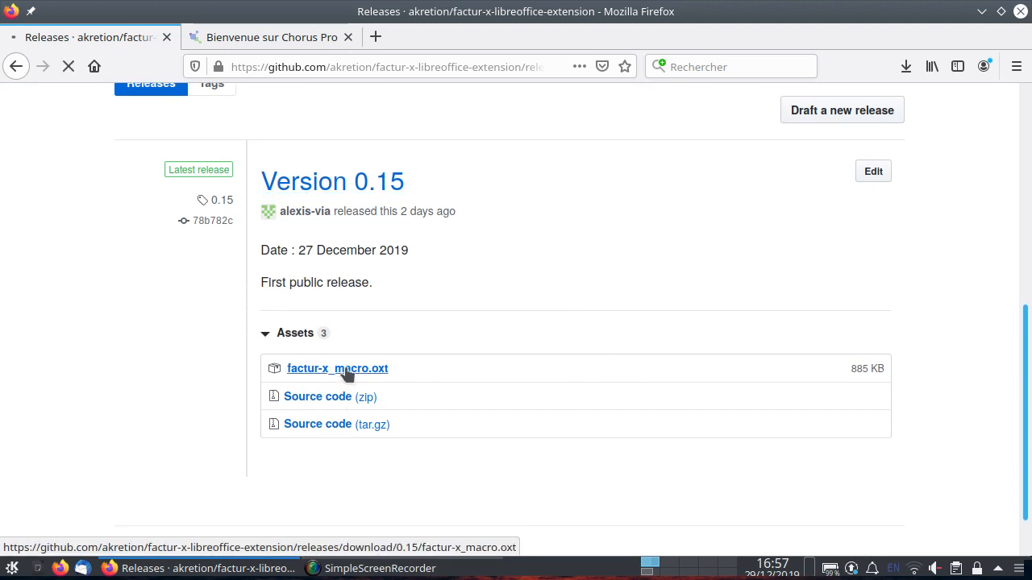
{"action": "left_click", "coordinate": [368, 254]}
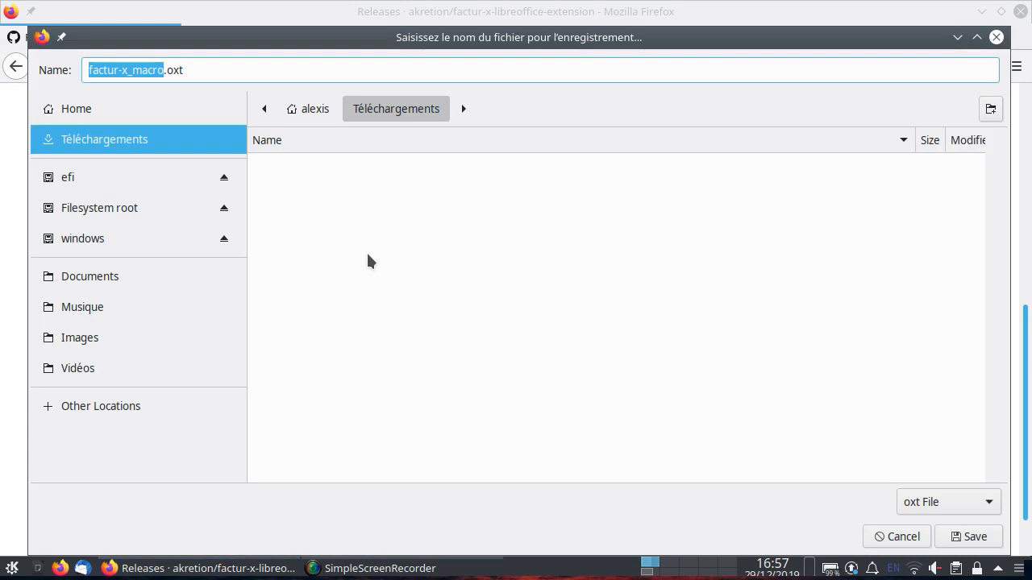
{"action": "left_click", "coordinate": [973, 537]}
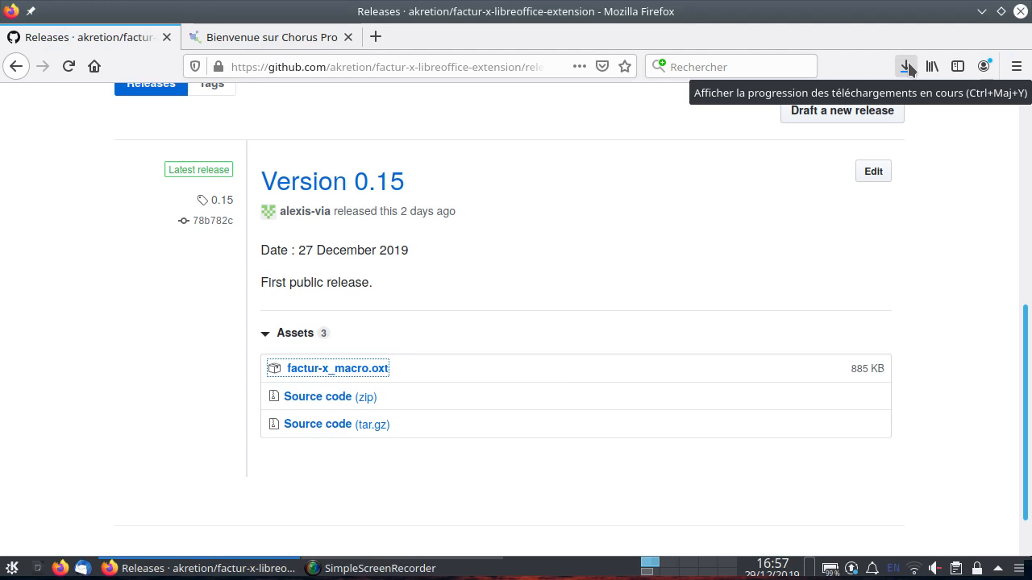
Open the downloaded factur-x_macro.oxt from its folder in LibreOffice and confirm installing the Générateur de factures Factur-X extension.
{"action": "left_click", "coordinate": [906, 67]}
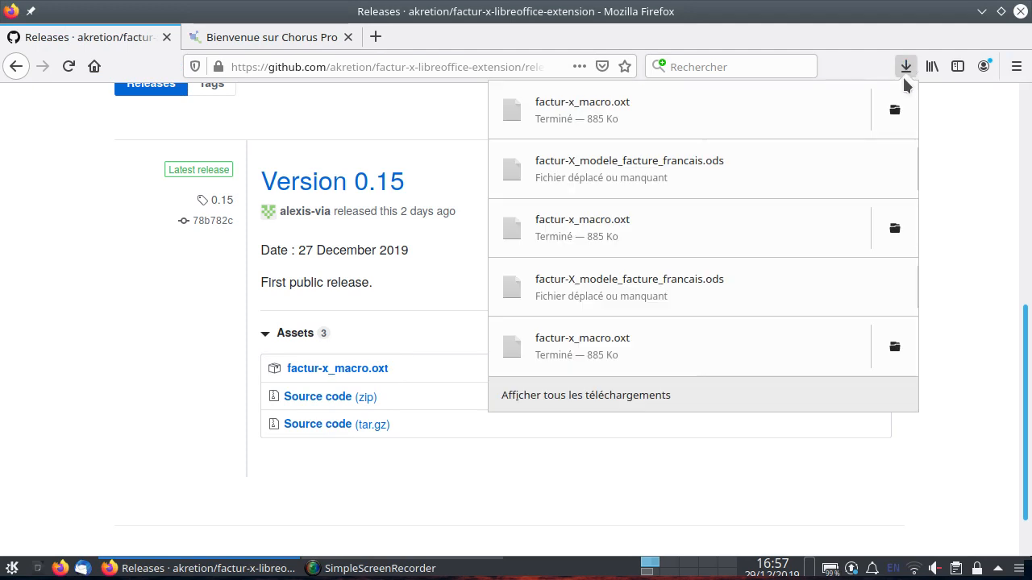
{"action": "left_click", "coordinate": [908, 111]}
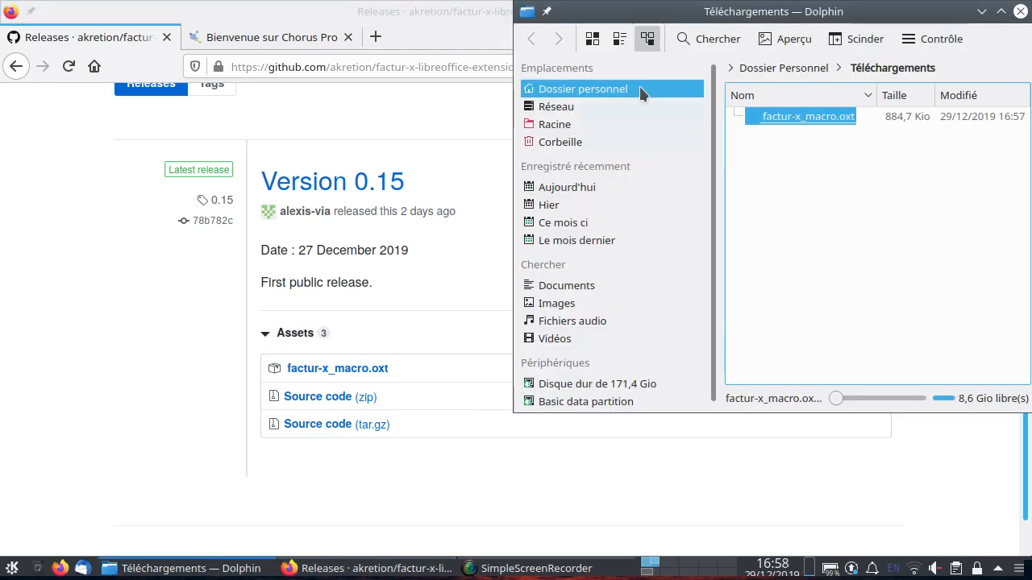
{"action": "left_click", "coordinate": [821, 115]}
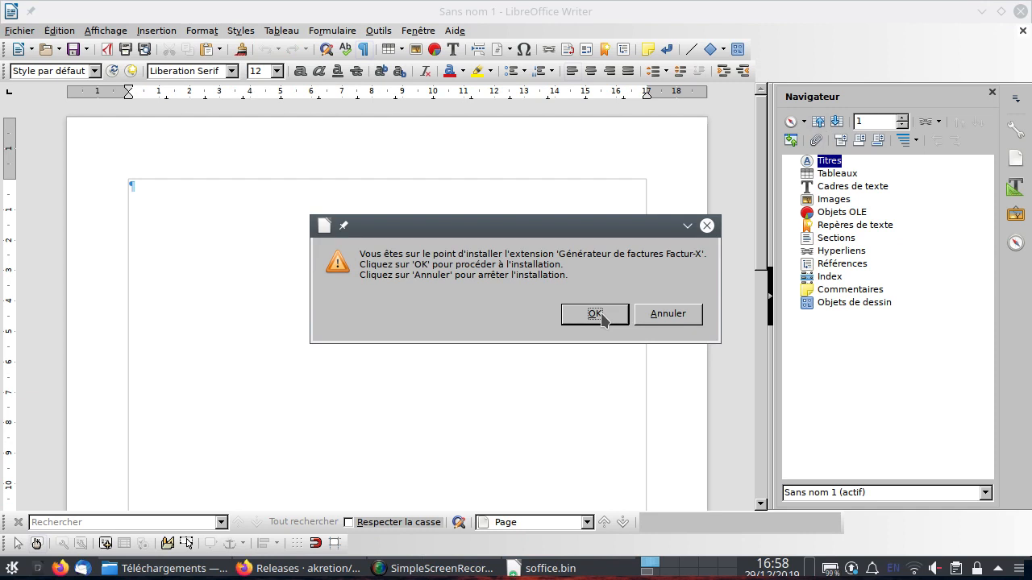
{"action": "left_click", "coordinate": [595, 314]}
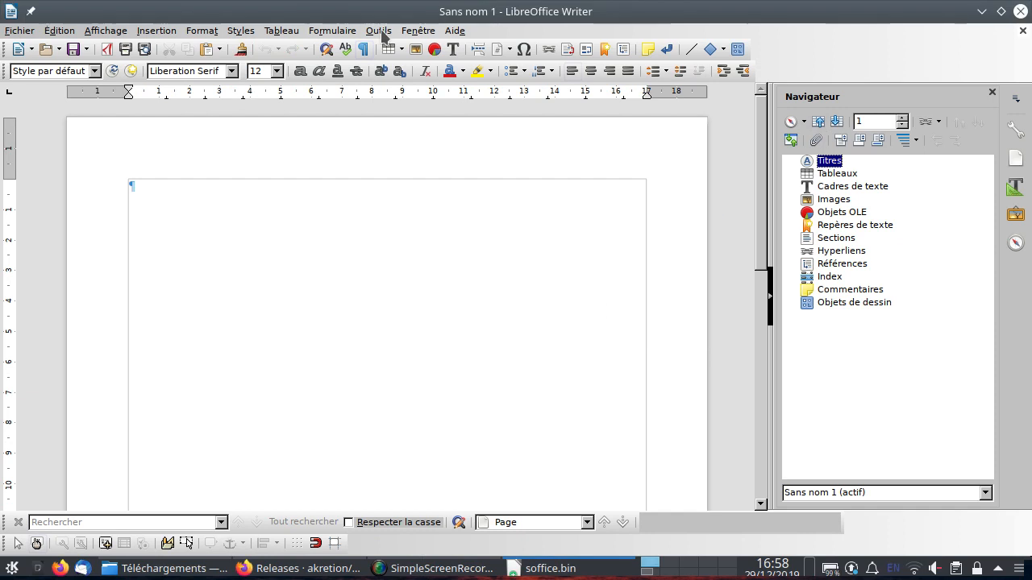
Check the installed extension in the Extension Manager, close it, and restart LibreOffice now.
{"action": "left_click", "coordinate": [381, 32]}
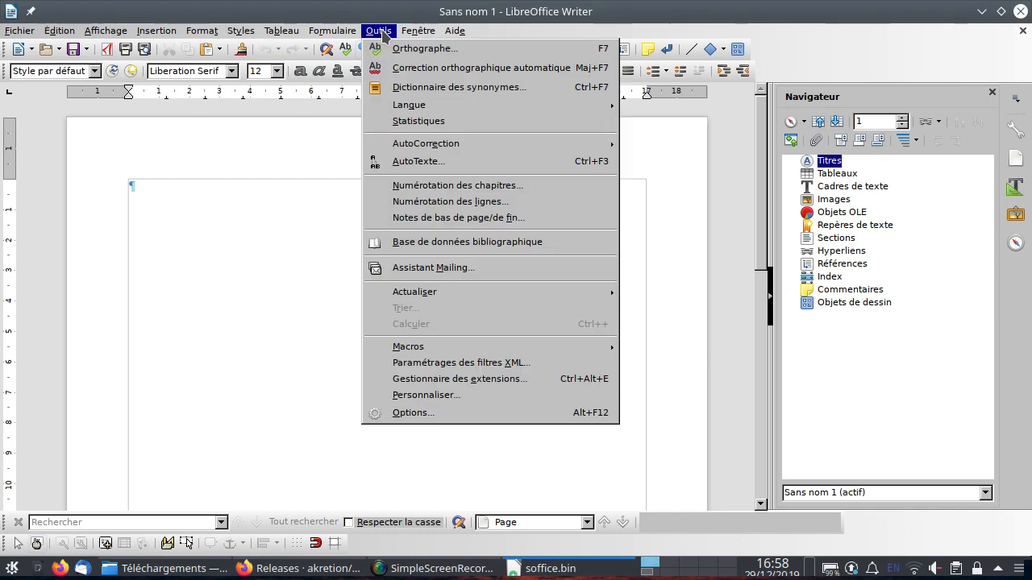
{"action": "left_click", "coordinate": [494, 385]}
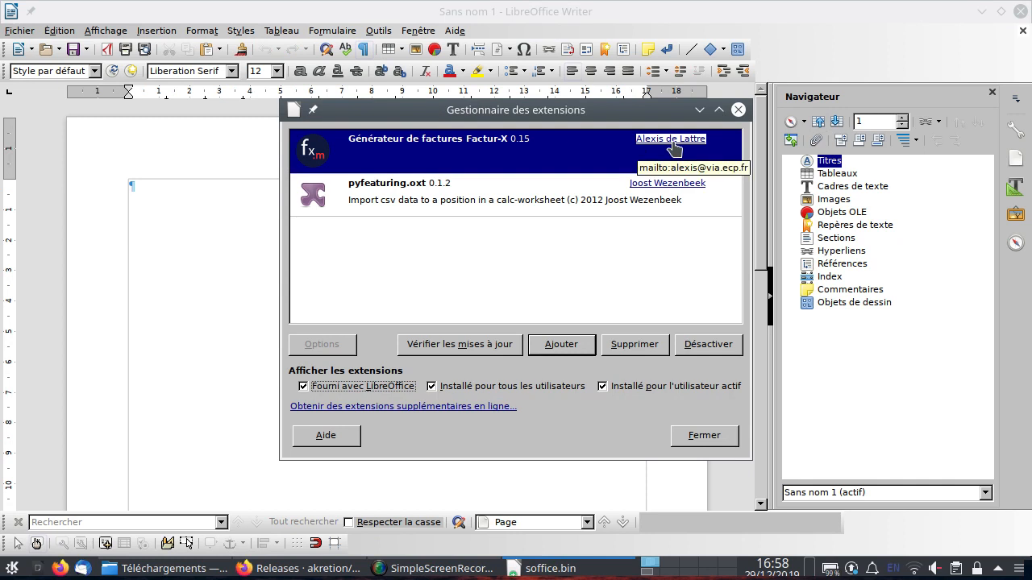
{"action": "left_click", "coordinate": [721, 436]}
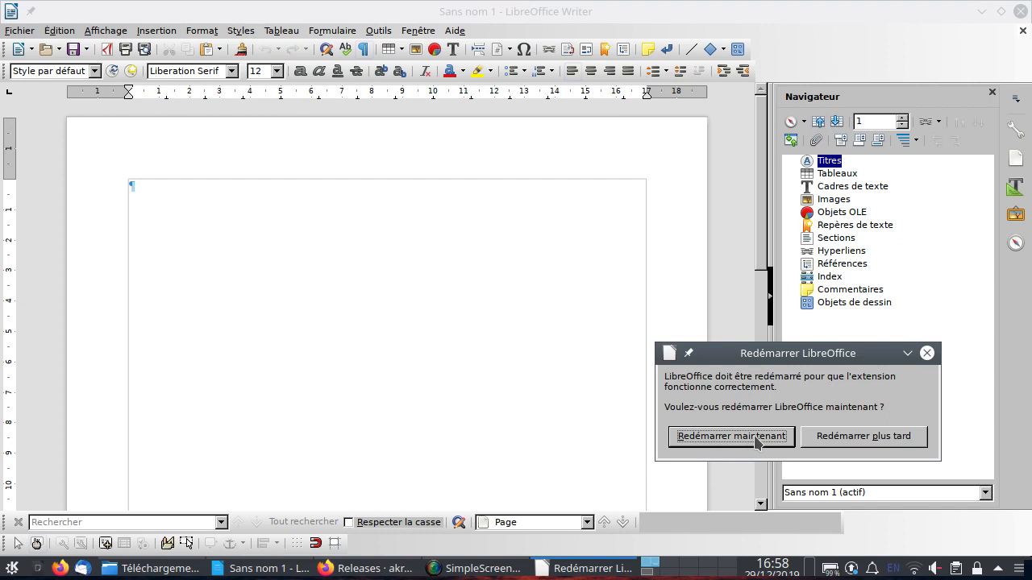
{"action": "left_click", "coordinate": [757, 439]}
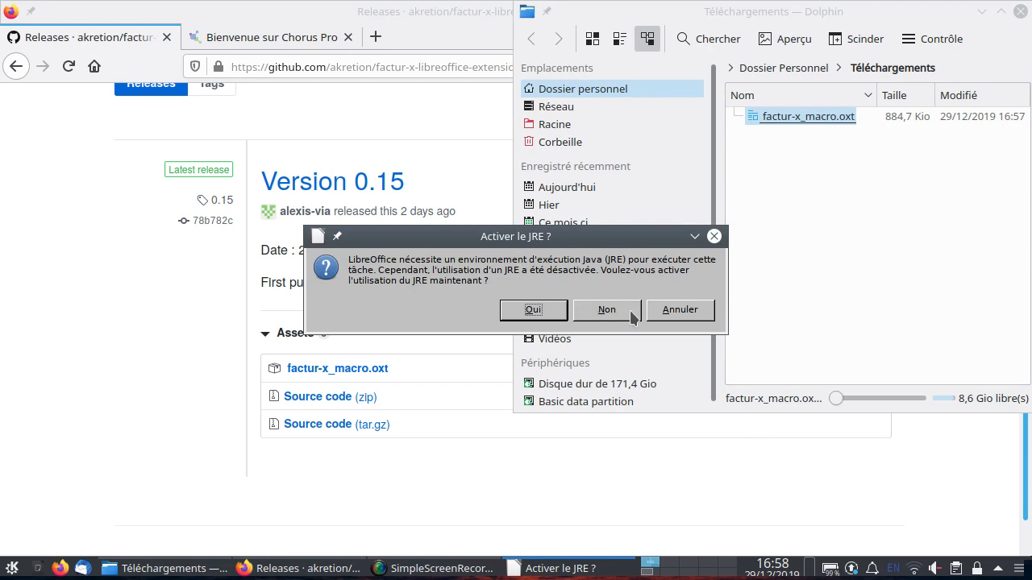
Dismiss the JRE activation and extension reinstall prompts and close LibreOffice Writer.
{"action": "left_click", "coordinate": [661, 311]}
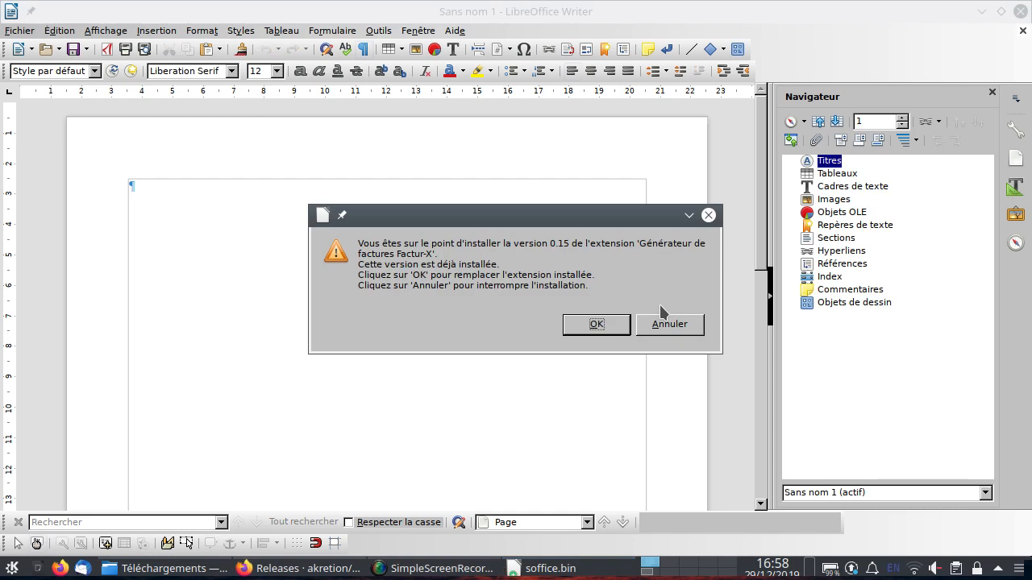
{"action": "left_click", "coordinate": [678, 327]}
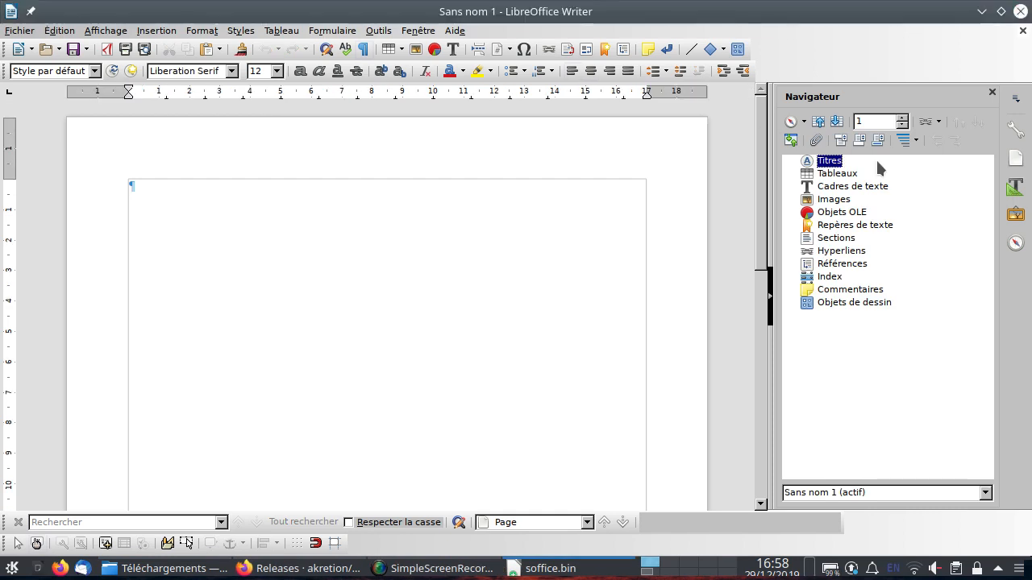
{"action": "left_click", "coordinate": [1020, 11]}
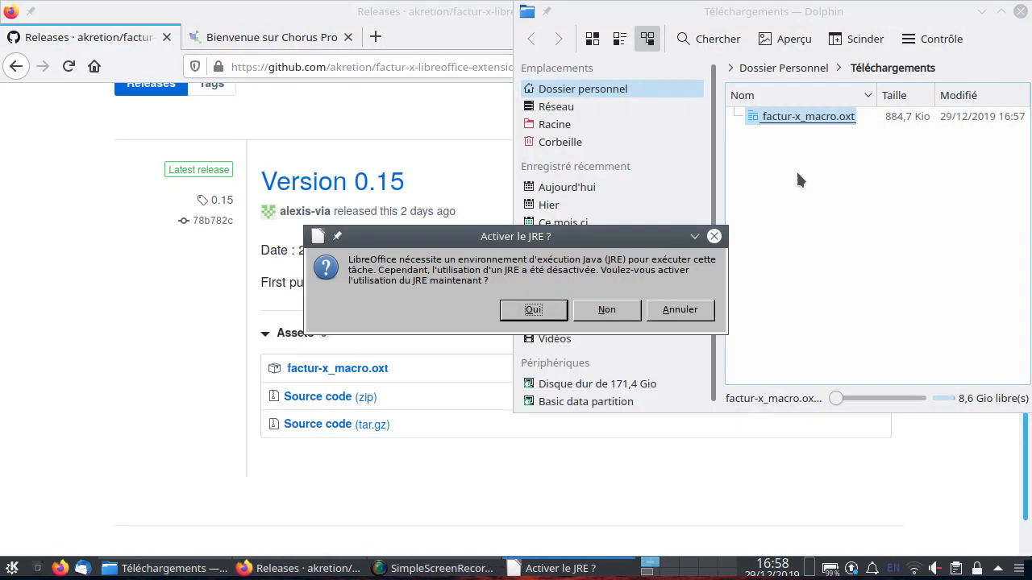
{"action": "left_click", "coordinate": [667, 321]}
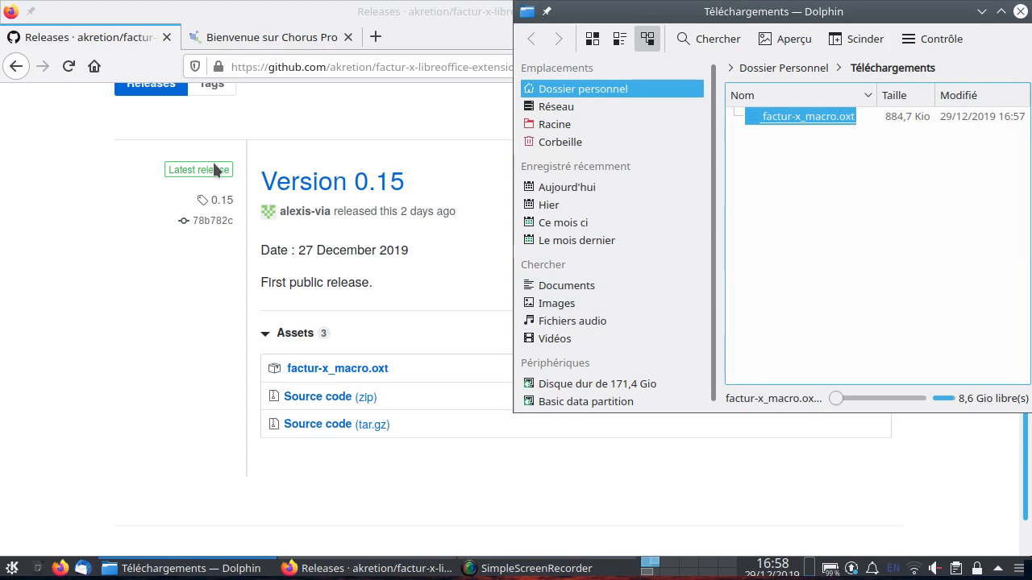
Return to the Akretion installation page and save the French invoice template factur-X_modele_facture_francais.ods into Téléchargements.
{"action": "left_click", "coordinate": [91, 224]}
{"action": "left_click", "coordinate": [17, 66]}
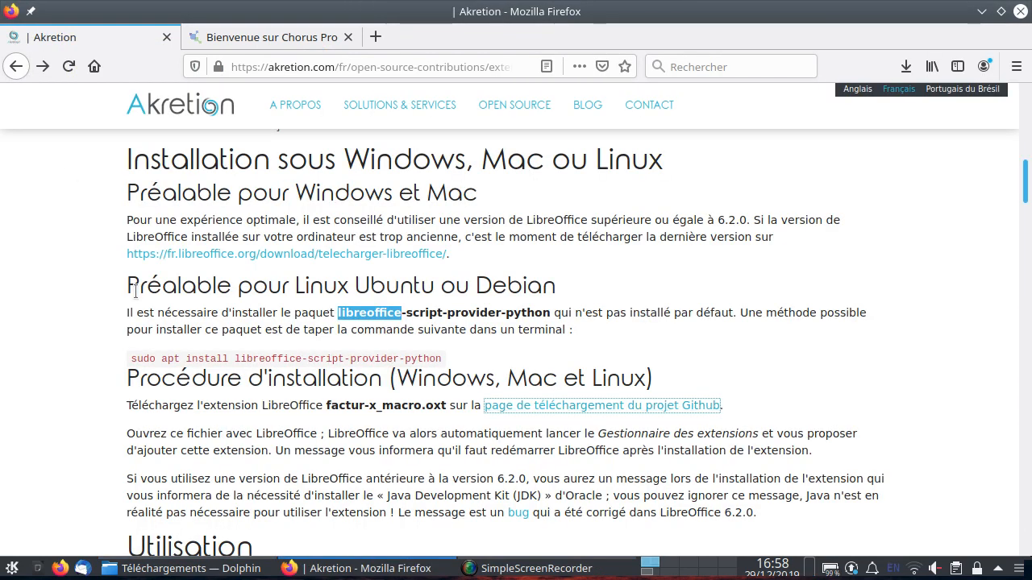
{"action": "scroll", "coordinate": [91, 317], "scroll_direction": "down", "scroll_amount": 7}
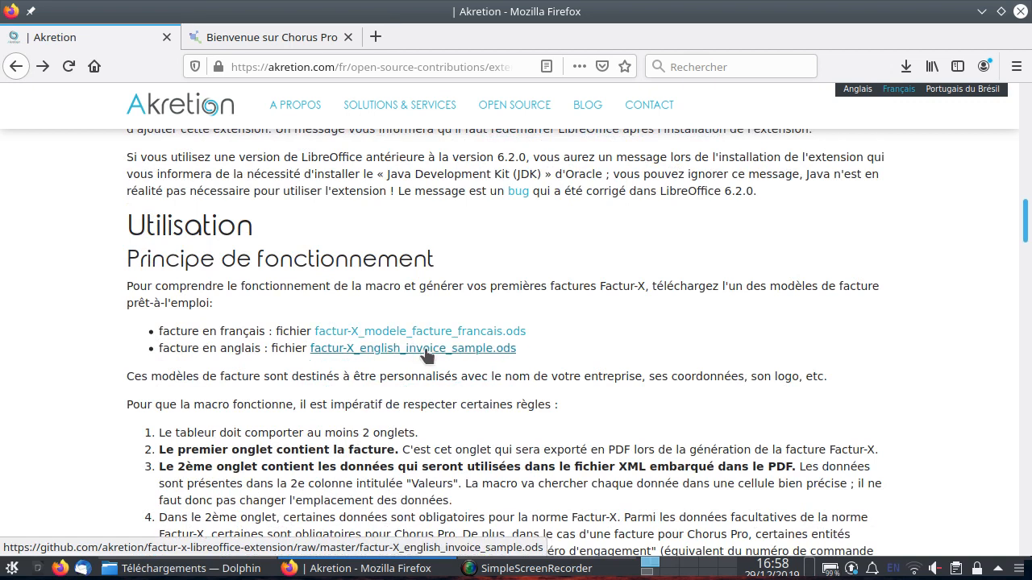
{"action": "left_click", "coordinate": [425, 337]}
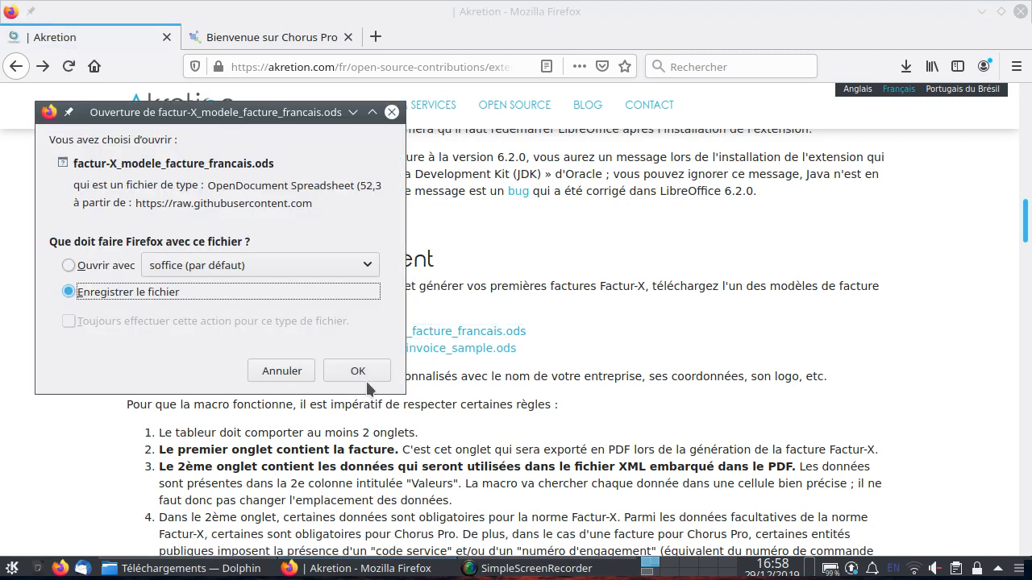
{"action": "left_click", "coordinate": [360, 371]}
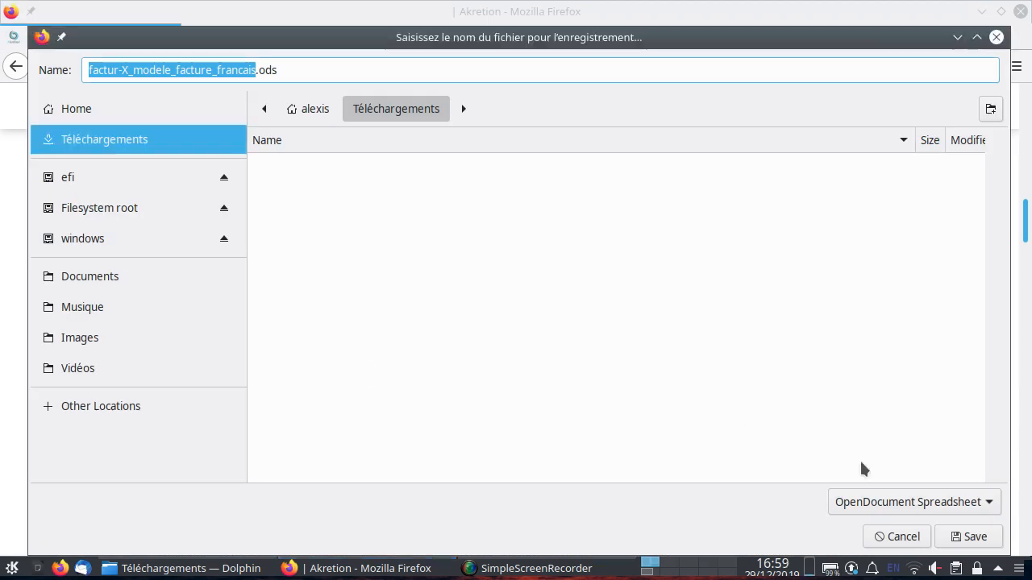
{"action": "left_click", "coordinate": [974, 537]}
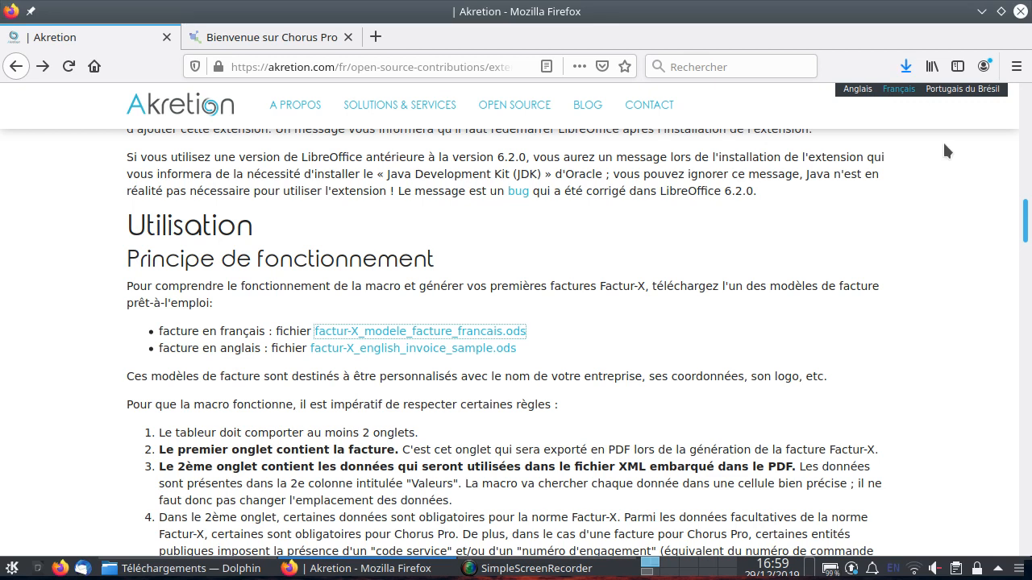
Open the downloaded template from the browser's downloads list and cancel the JRE activation prompt.
{"action": "left_click", "coordinate": [906, 68]}
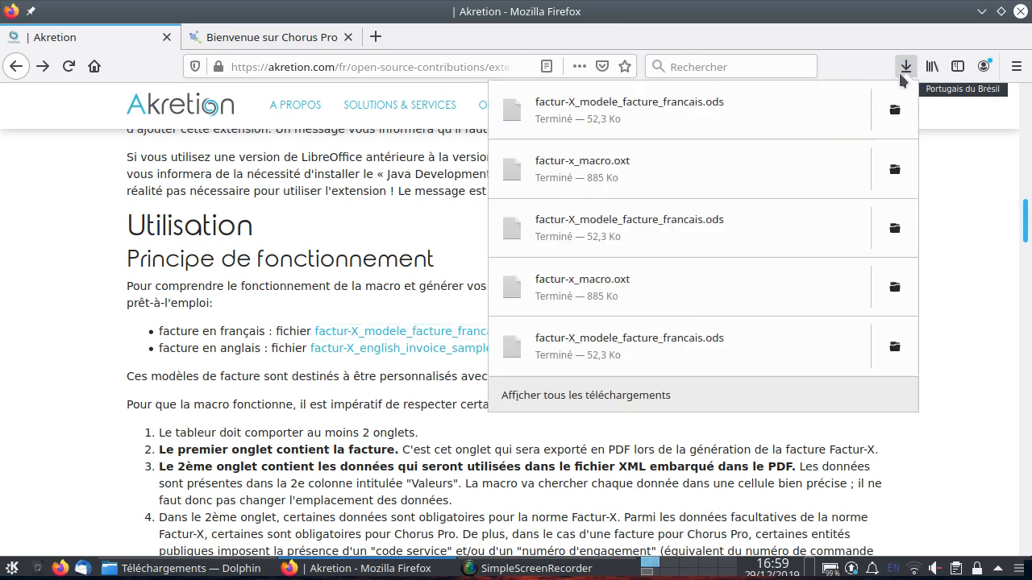
{"action": "left_click", "coordinate": [822, 104]}
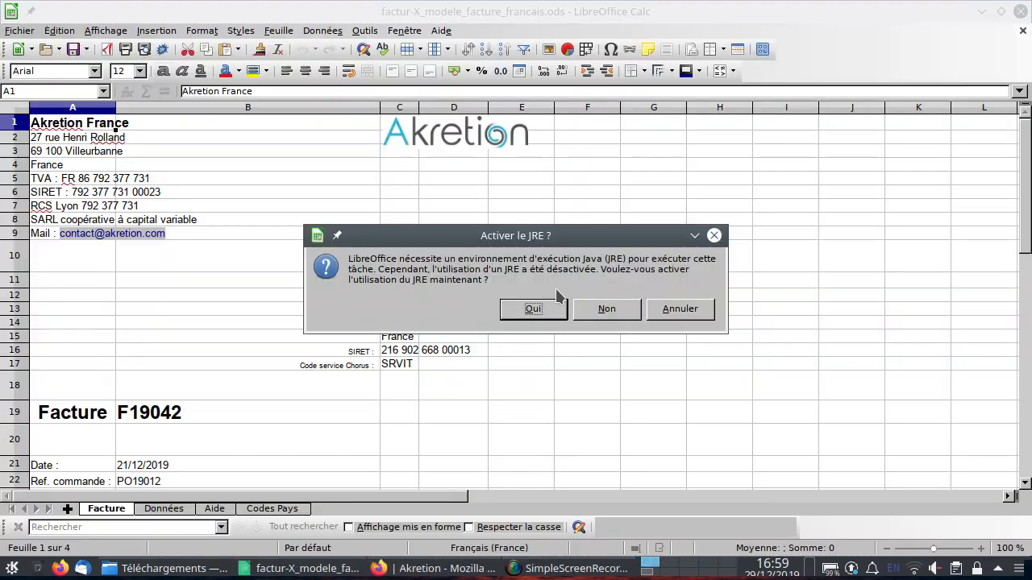
{"action": "left_click", "coordinate": [665, 317]}
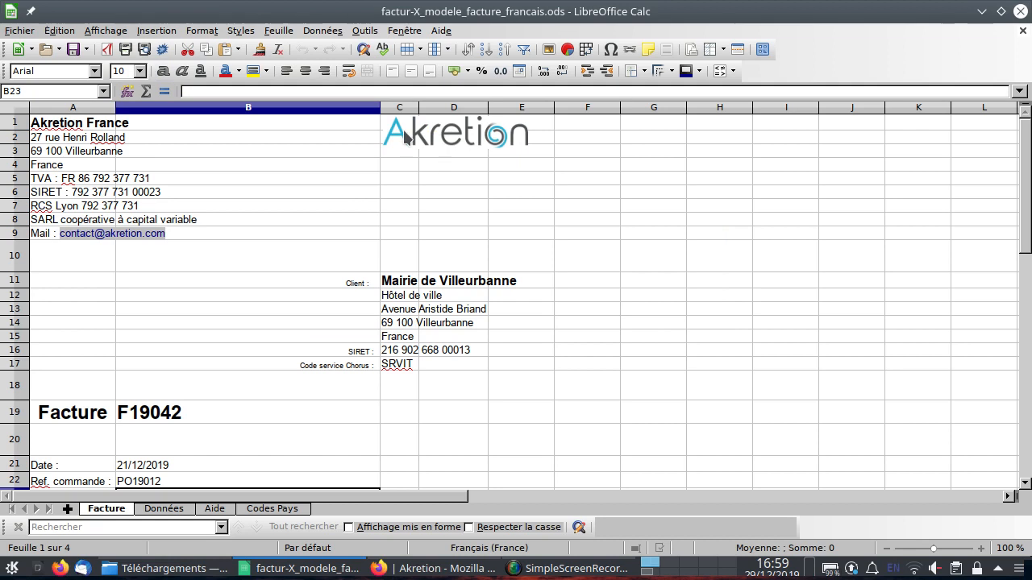
Examine the company header cells and the invoice lines and totals on the Facture sheet.
{"action": "left_click", "coordinate": [71, 129]}
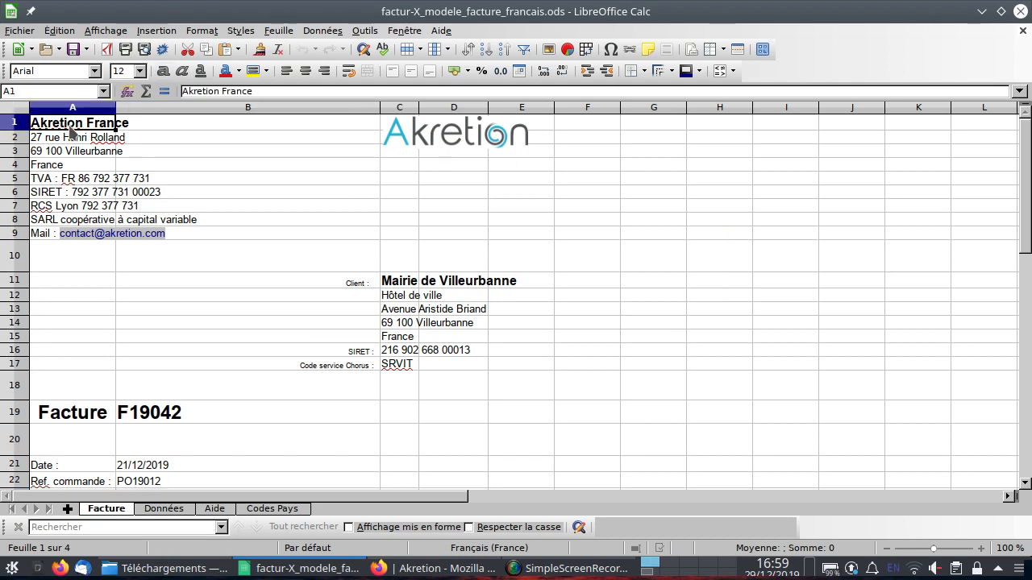
{"action": "key", "text": "Down"}
{"action": "key", "text": "Down"}
{"action": "key", "text": "Down"}
{"action": "key", "text": "Down"}
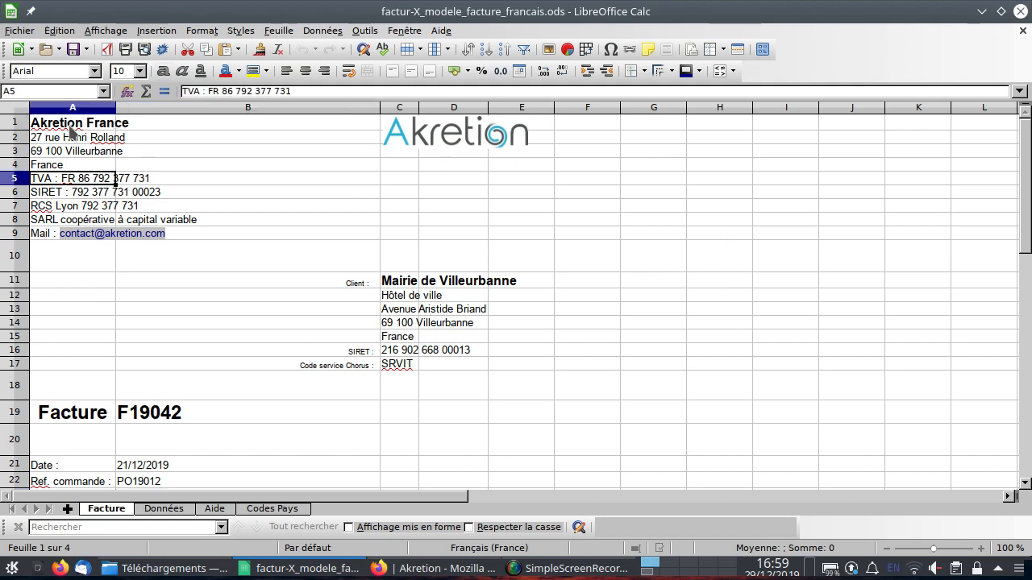
{"action": "key", "text": "Down"}
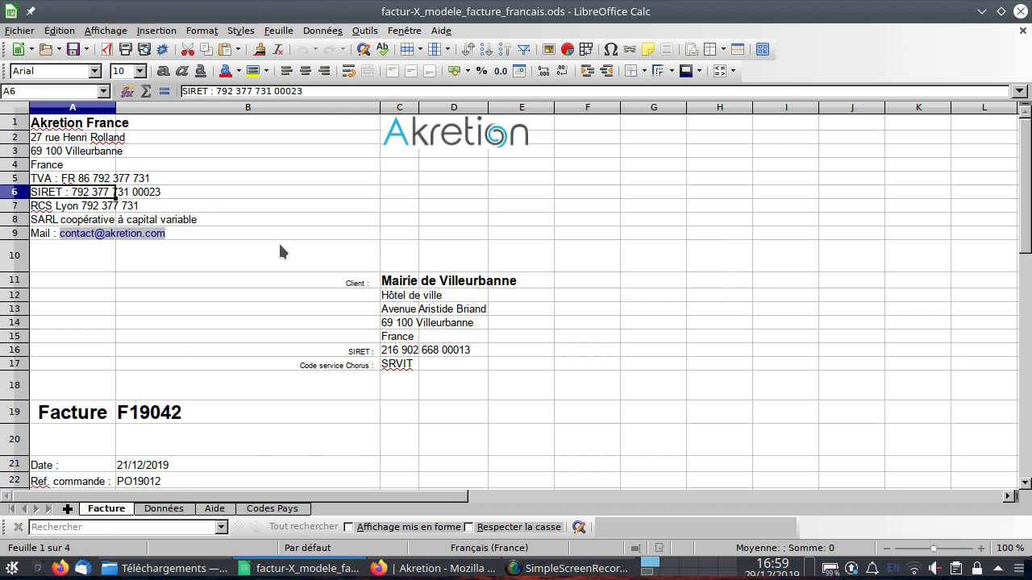
{"action": "scroll", "coordinate": [280, 240], "scroll_direction": "down", "scroll_amount": 6}
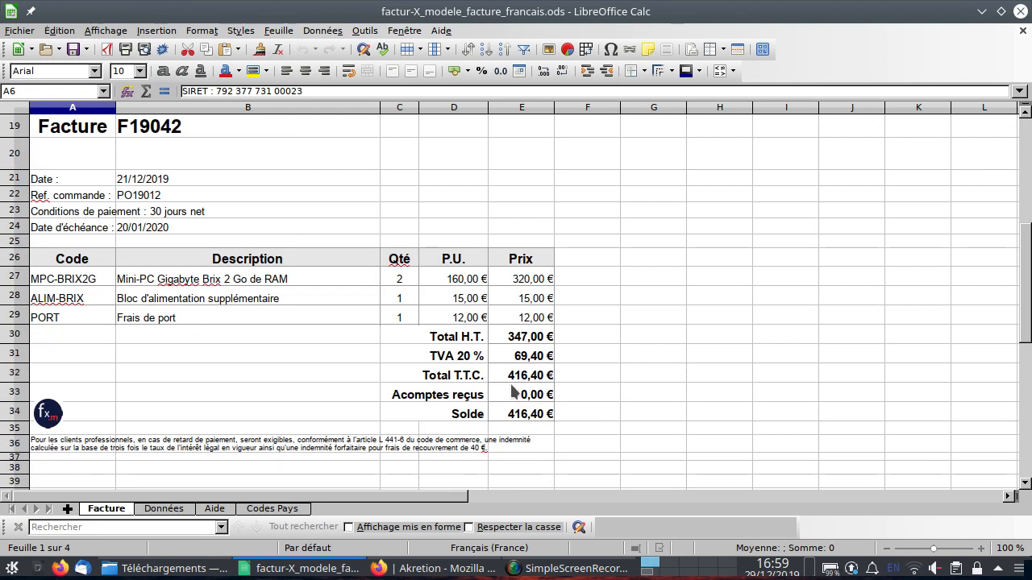
{"action": "scroll", "coordinate": [354, 372], "scroll_direction": "up", "scroll_amount": 6}
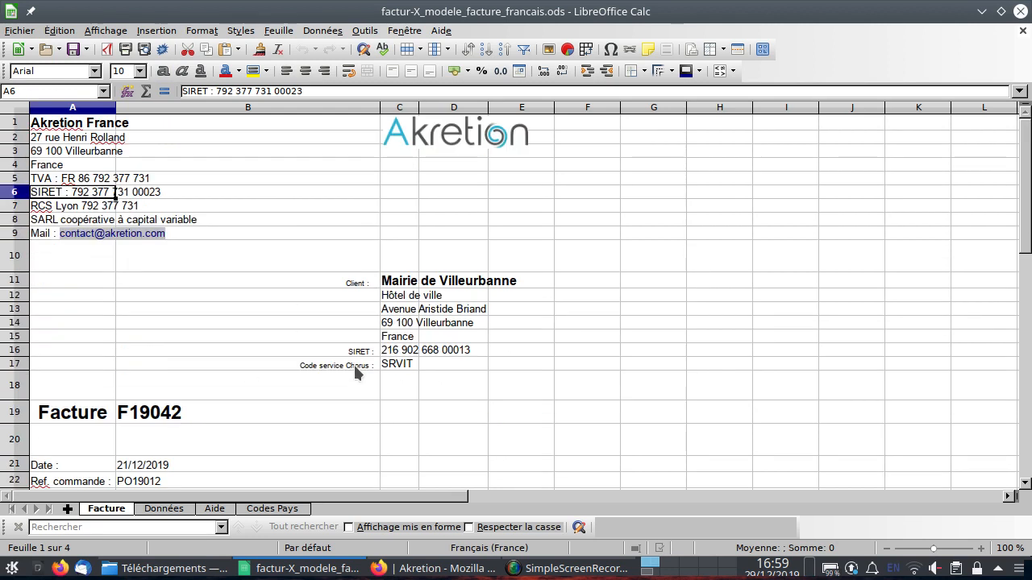
View the Données sheet, return to the Facture sheet and scroll through the invoice body.
{"action": "left_click", "coordinate": [170, 509]}
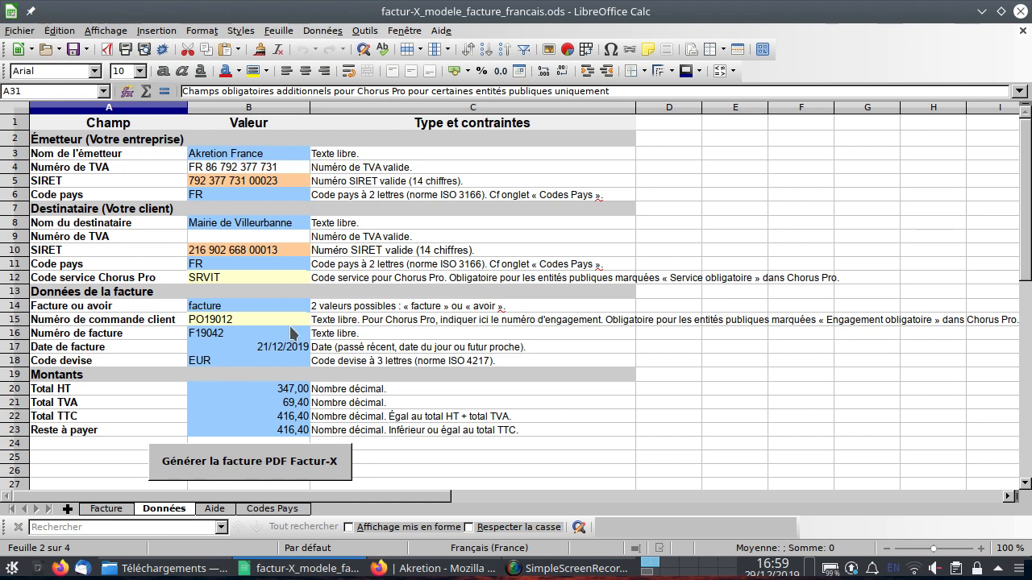
{"action": "left_click", "coordinate": [103, 510]}
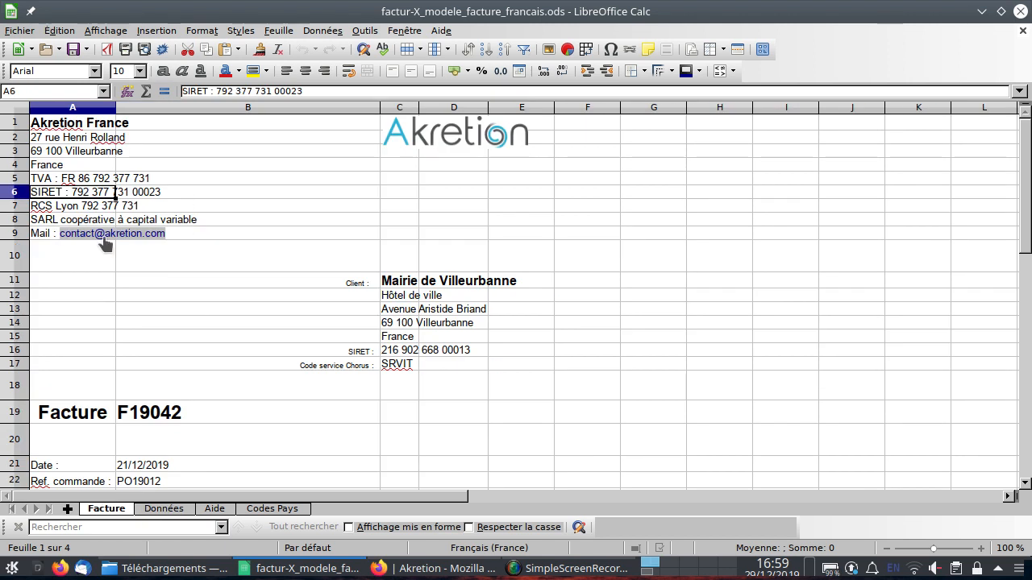
{"action": "scroll", "coordinate": [467, 351], "scroll_direction": "down", "scroll_amount": 5}
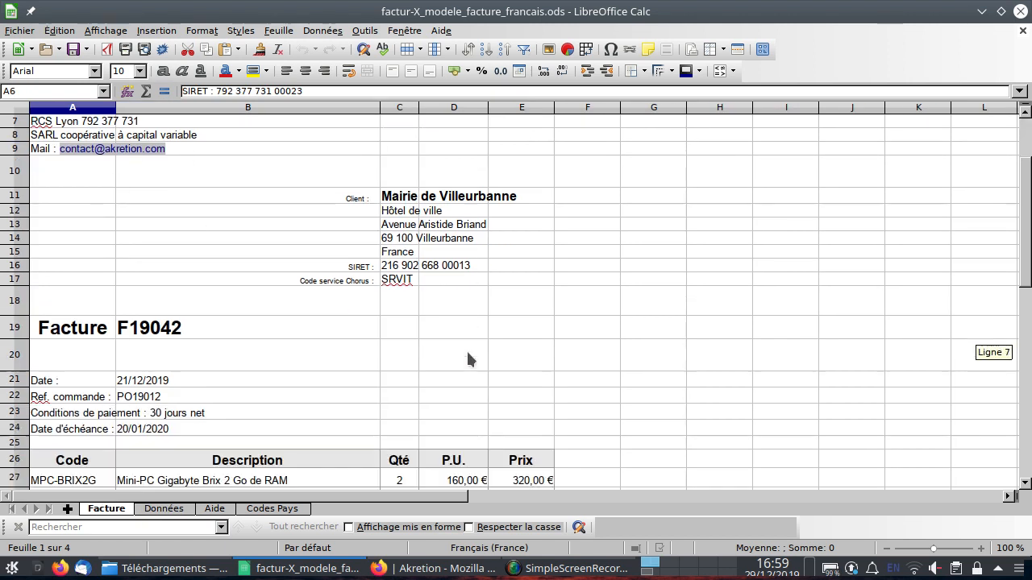
{"action": "scroll", "coordinate": [469, 358], "scroll_direction": "down", "scroll_amount": 1}
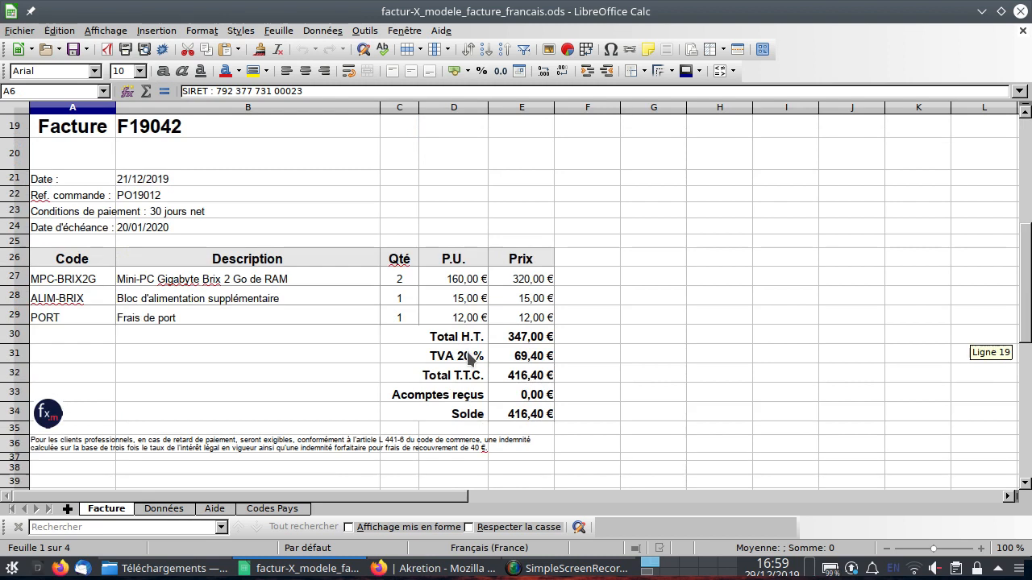
{"action": "scroll", "coordinate": [467, 357], "scroll_direction": "up", "scroll_amount": 6}
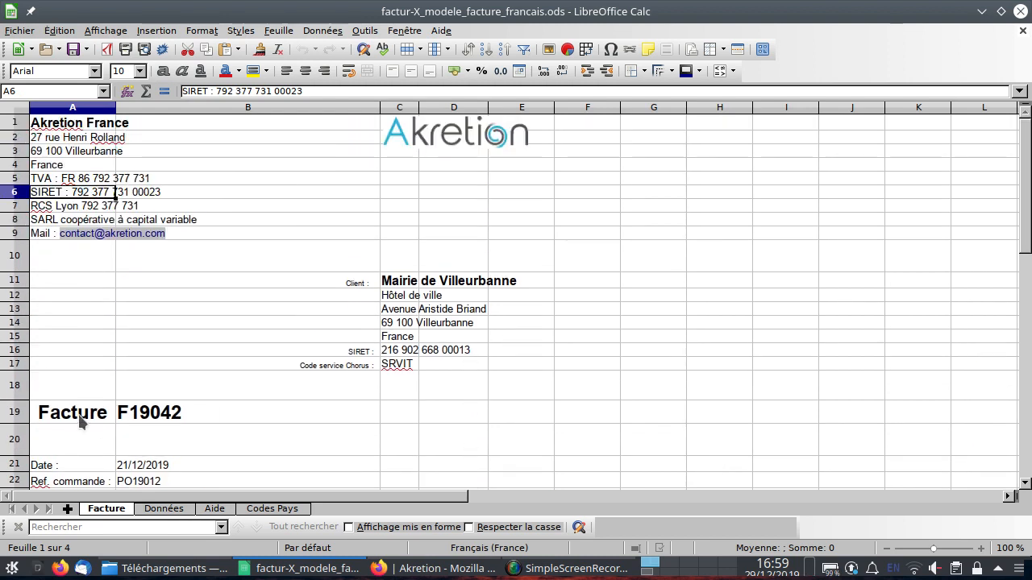
Switch the document type in cell A19 to Avoir and back to Facture.
{"action": "left_click", "coordinate": [81, 421]}
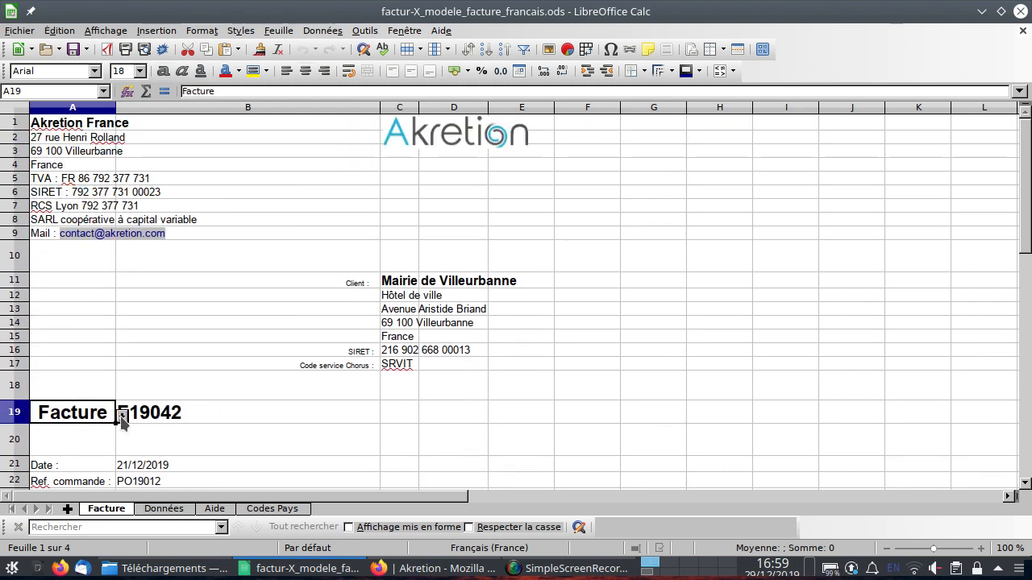
{"action": "left_click", "coordinate": [121, 416]}
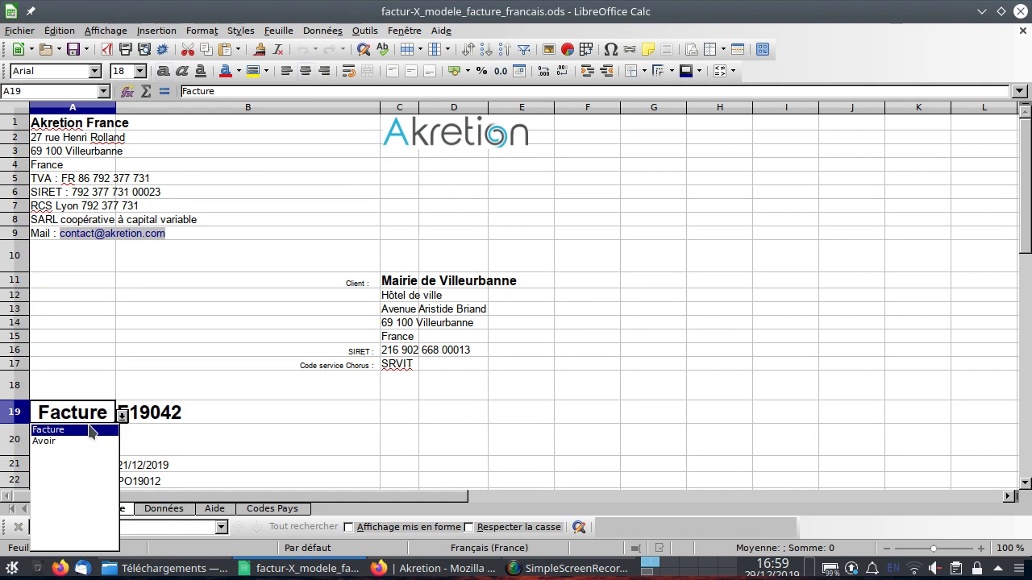
{"action": "left_click", "coordinate": [45, 441]}
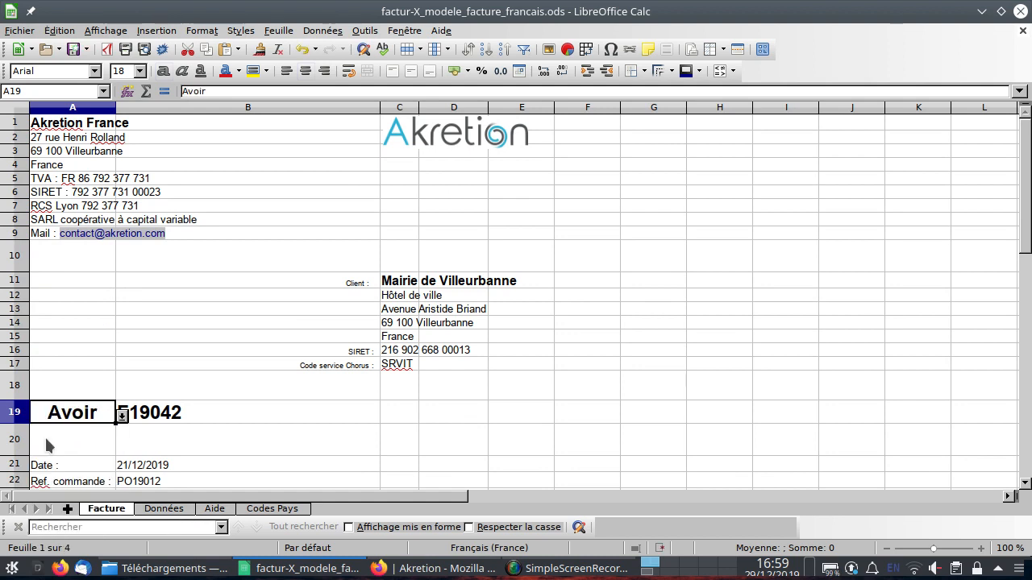
{"action": "left_click", "coordinate": [121, 416]}
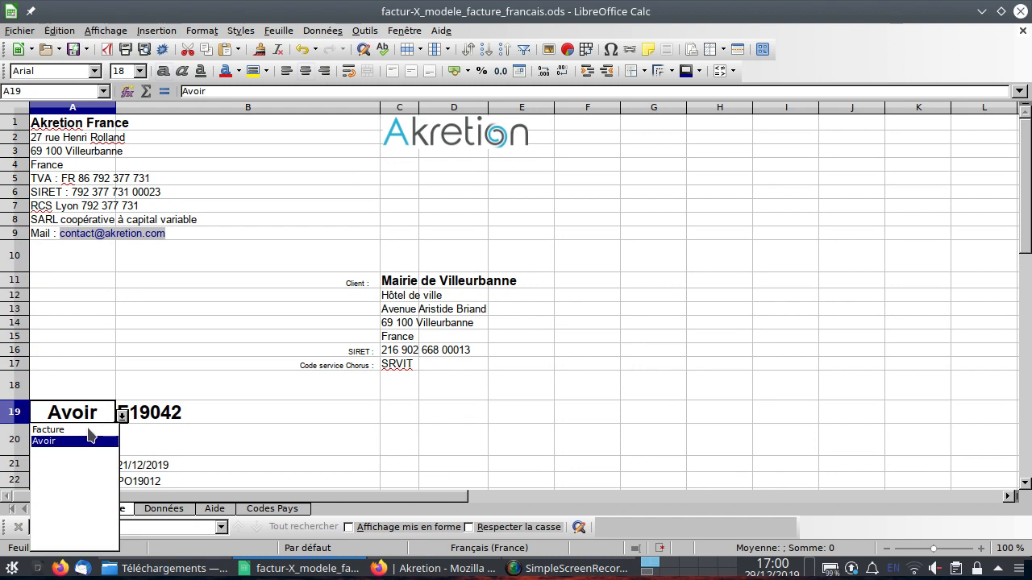
{"action": "left_click", "coordinate": [84, 429]}
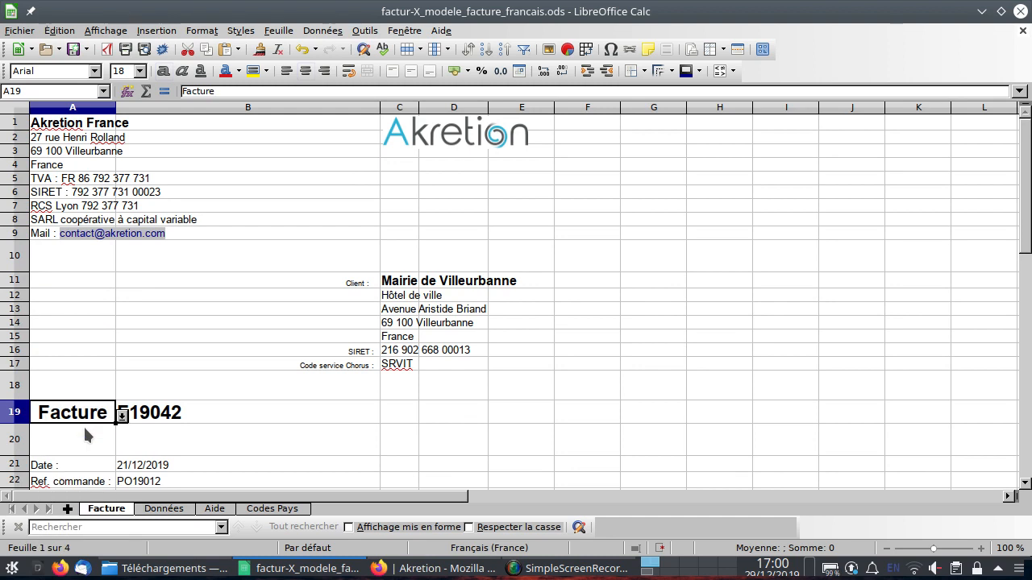
Examine the client country dropdown in C15 and the Codes Pays sheet, then return to the Facture sheet.
{"action": "left_click", "coordinate": [90, 351]}
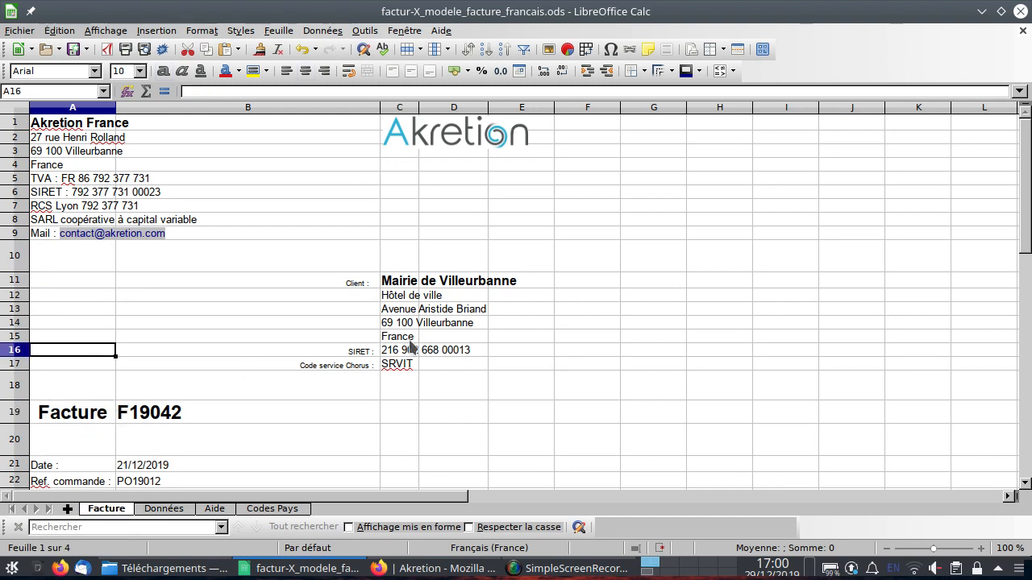
{"action": "left_click", "coordinate": [407, 336]}
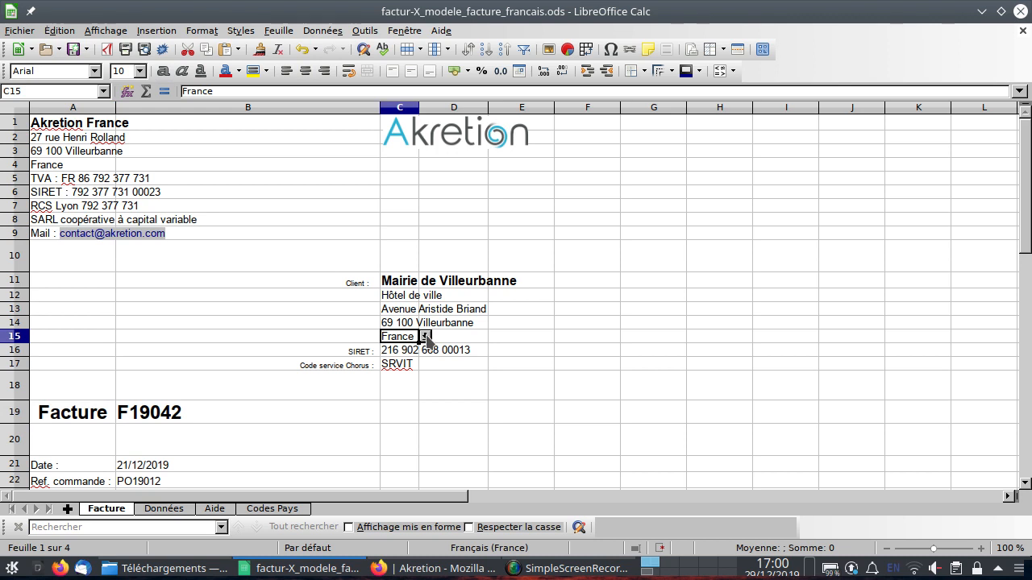
{"action": "left_click", "coordinate": [425, 337]}
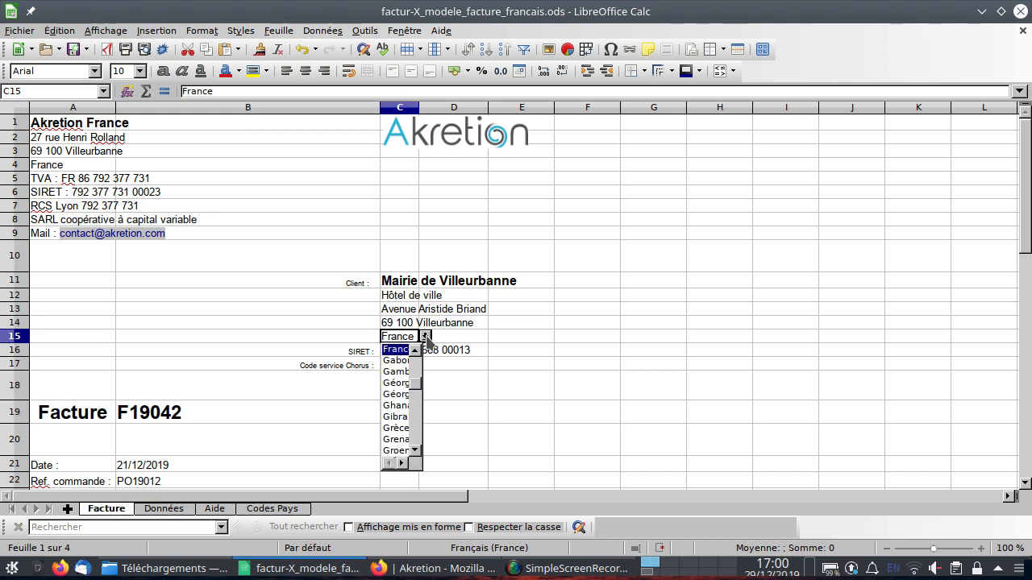
{"action": "left_click", "coordinate": [261, 319]}
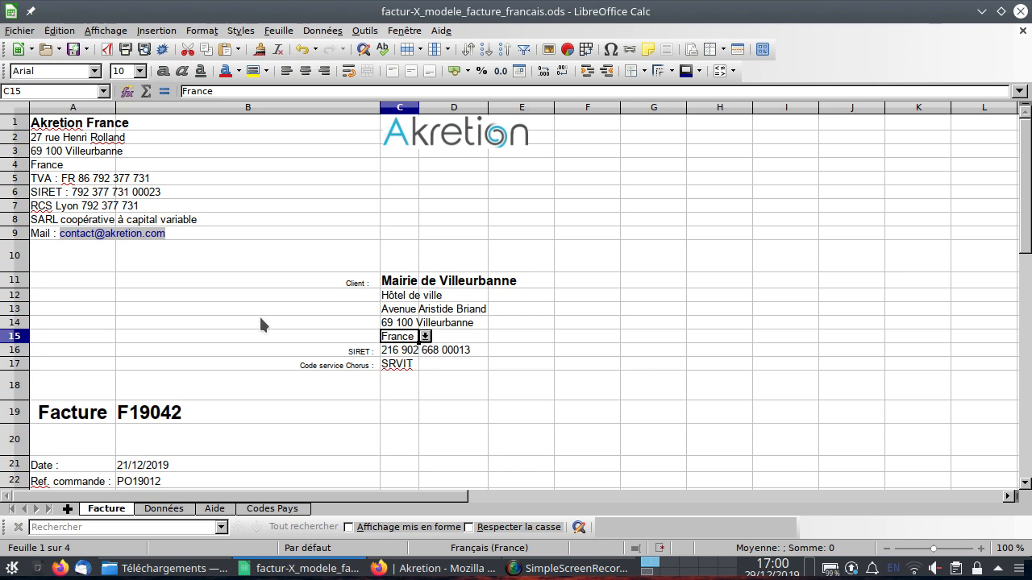
{"action": "left_click", "coordinate": [294, 509]}
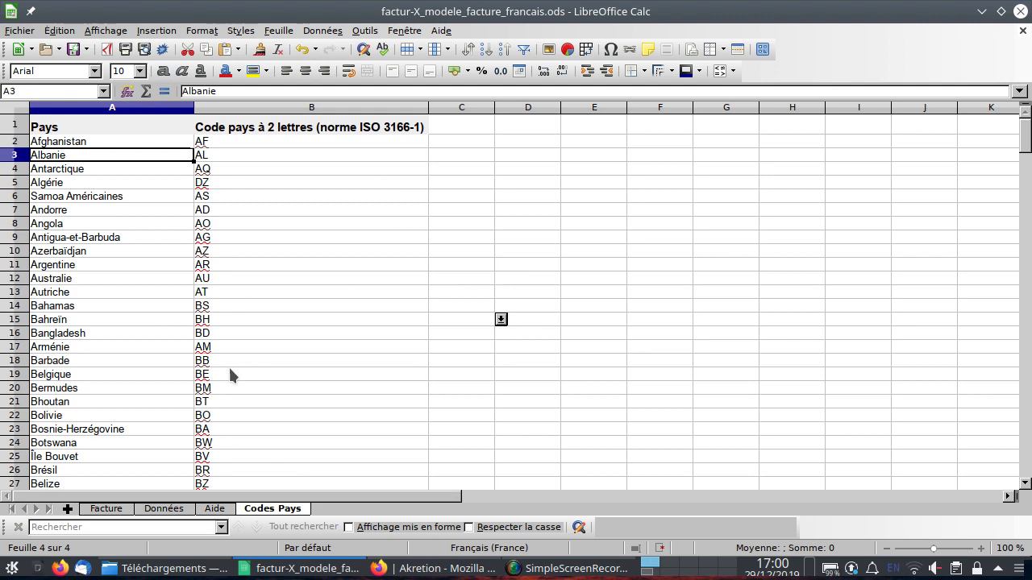
{"action": "left_click", "coordinate": [107, 510]}
{"action": "scroll", "coordinate": [202, 383], "scroll_direction": "down", "scroll_amount": 5}
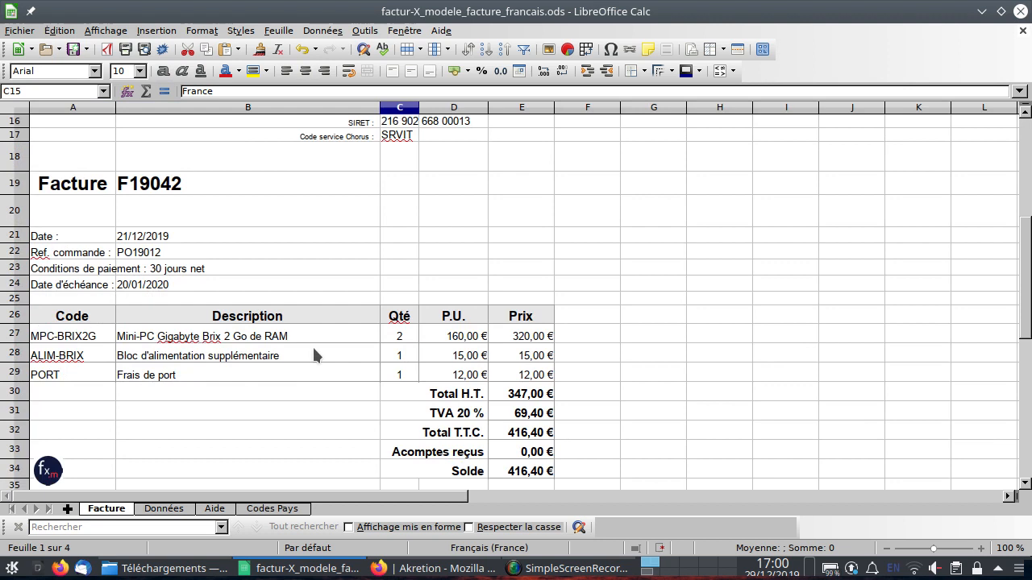
Inspect the formulas in the Total H.T., TVA 20 % and Total T.T.C. cells.
{"action": "left_click", "coordinate": [543, 397]}
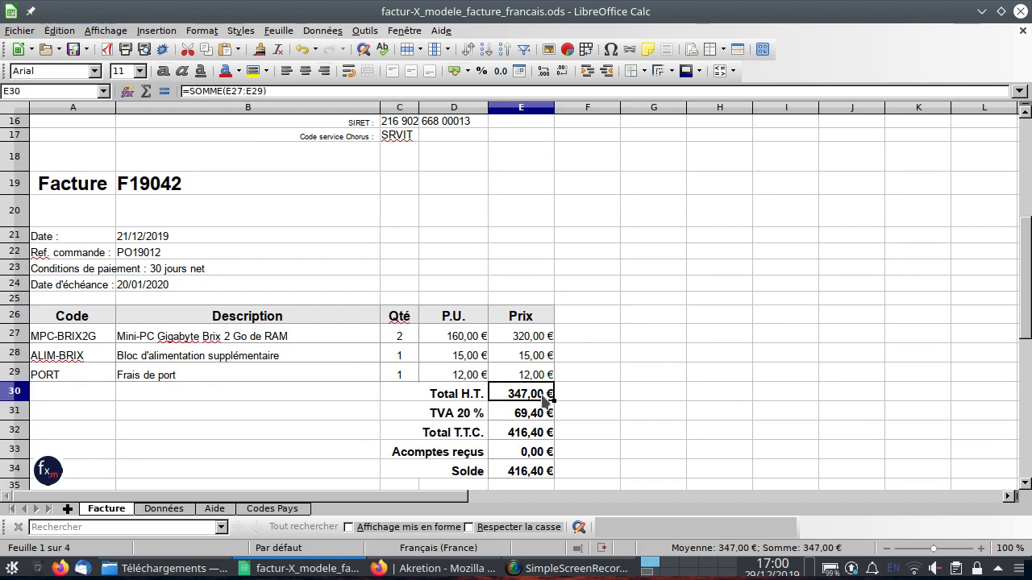
{"action": "double_click", "coordinate": [543, 395]}
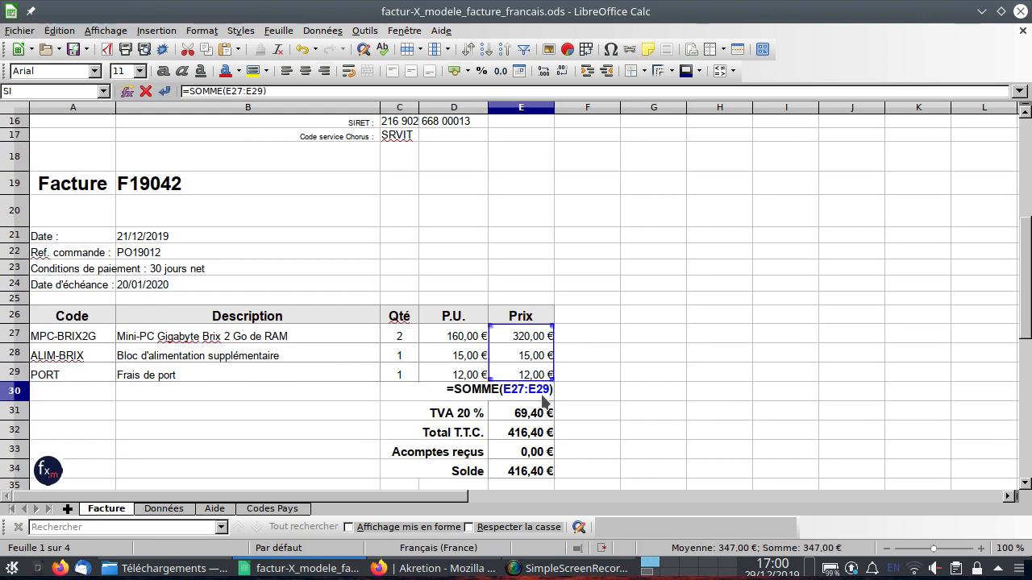
{"action": "key", "text": "Escape"}
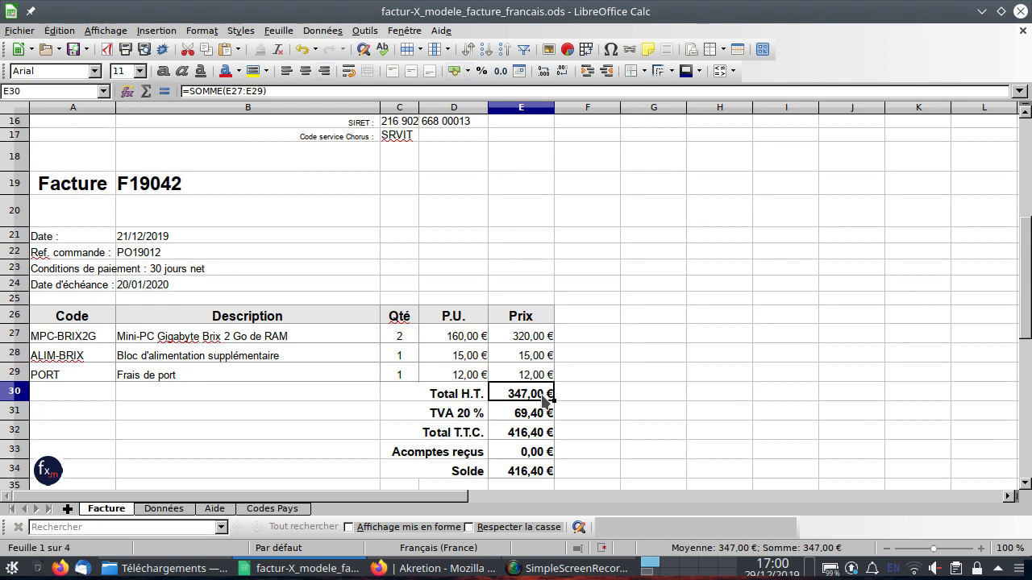
{"action": "key", "text": "Down"}
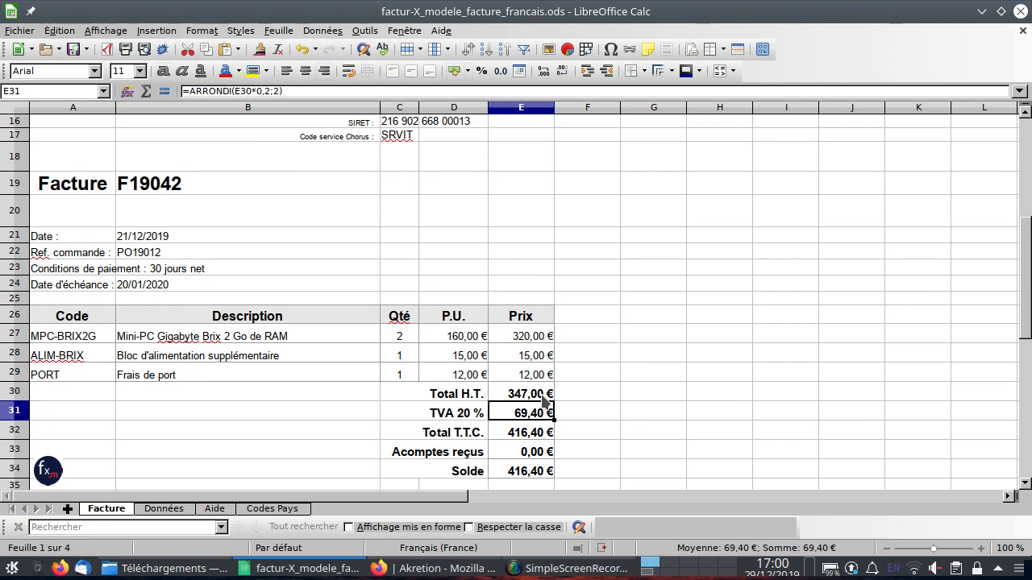
{"action": "key", "text": "F2"}
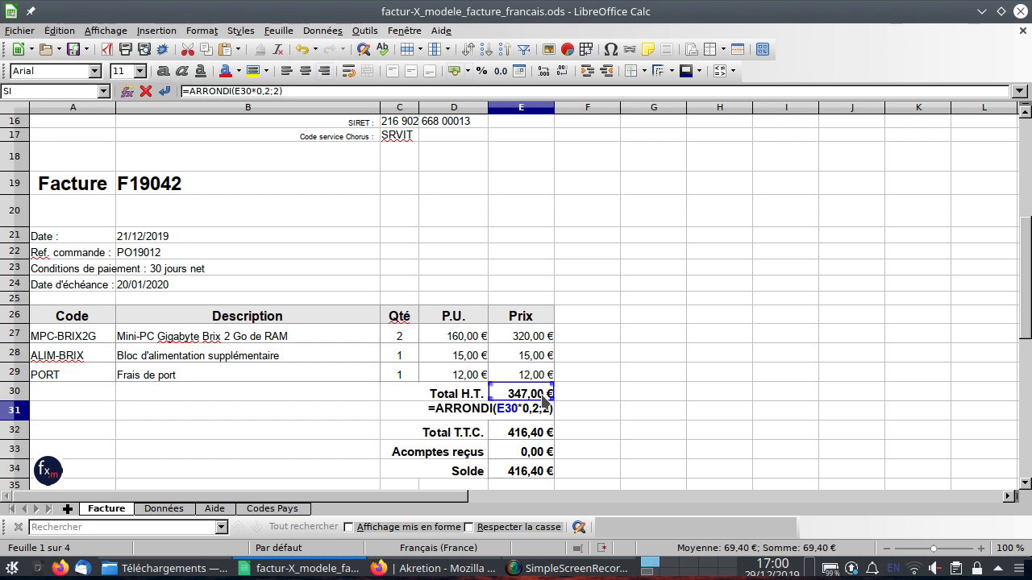
{"action": "key", "text": "Escape"}
{"action": "key", "text": "Down"}
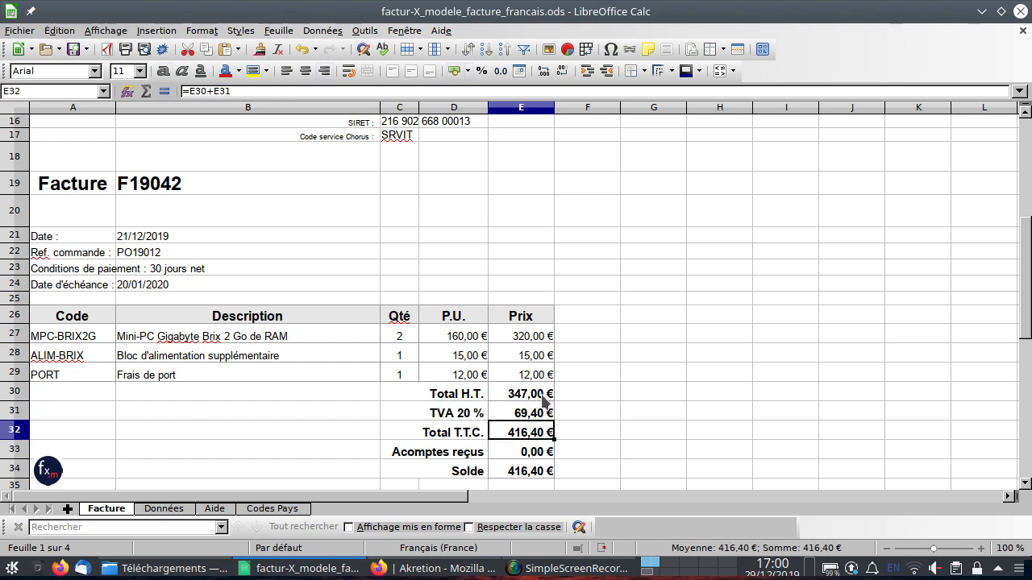
Inspect the Total T.T.C. formula, then step through the Données sheet's value column to examine each cell's formula.
{"action": "key", "text": "F2"}
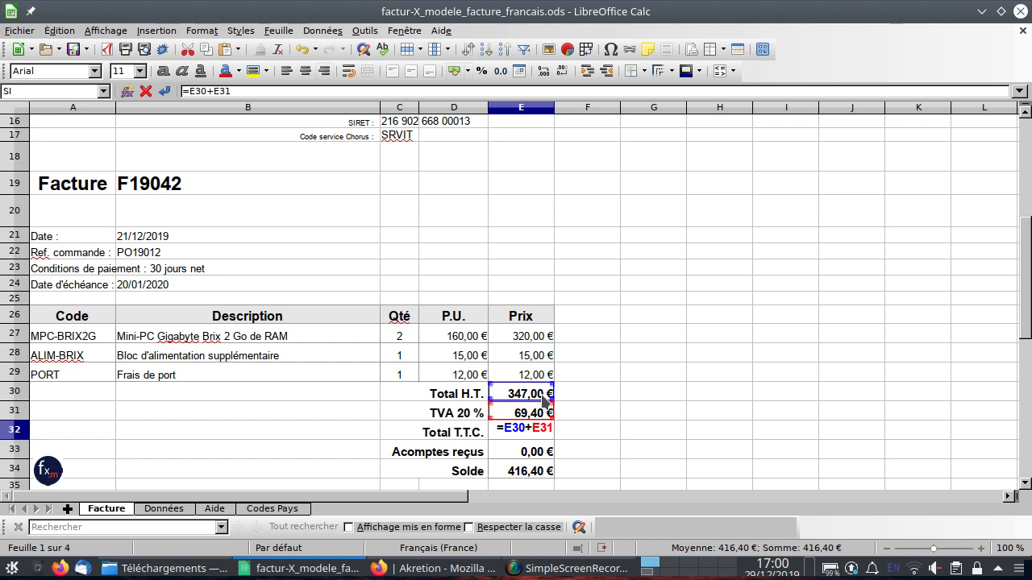
{"action": "key", "text": "Escape"}
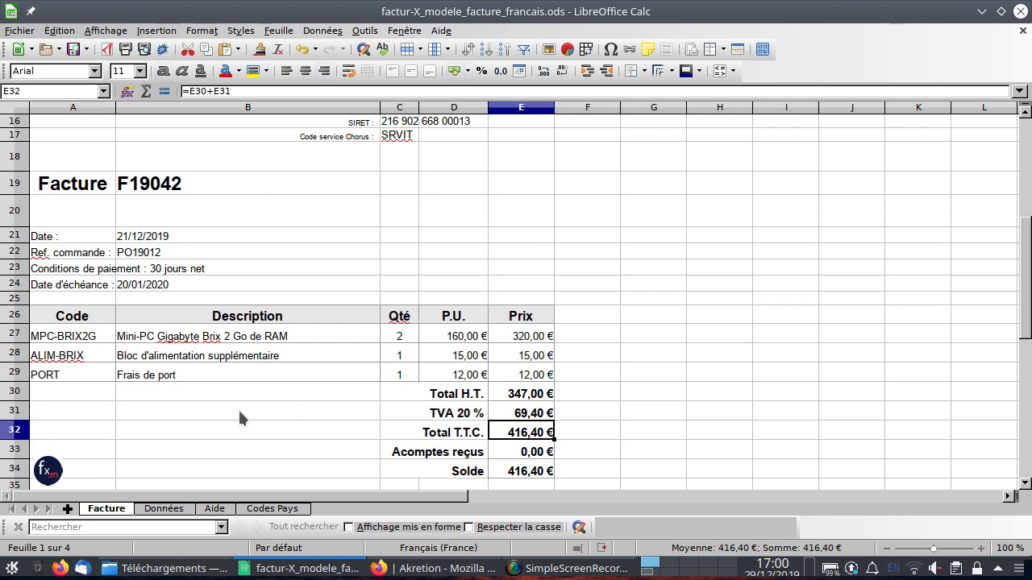
{"action": "left_click", "coordinate": [162, 509]}
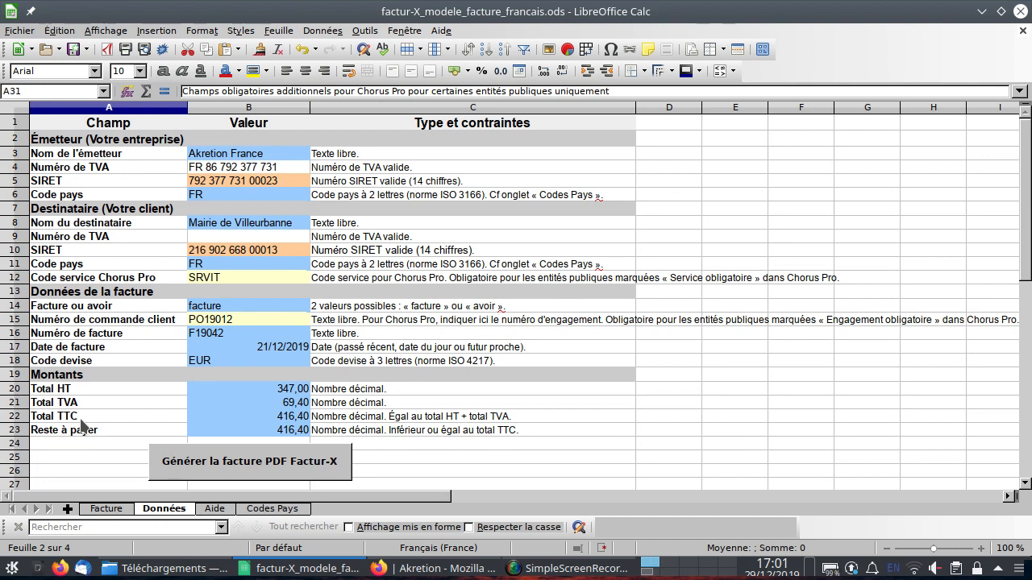
{"action": "left_click", "coordinate": [160, 156]}
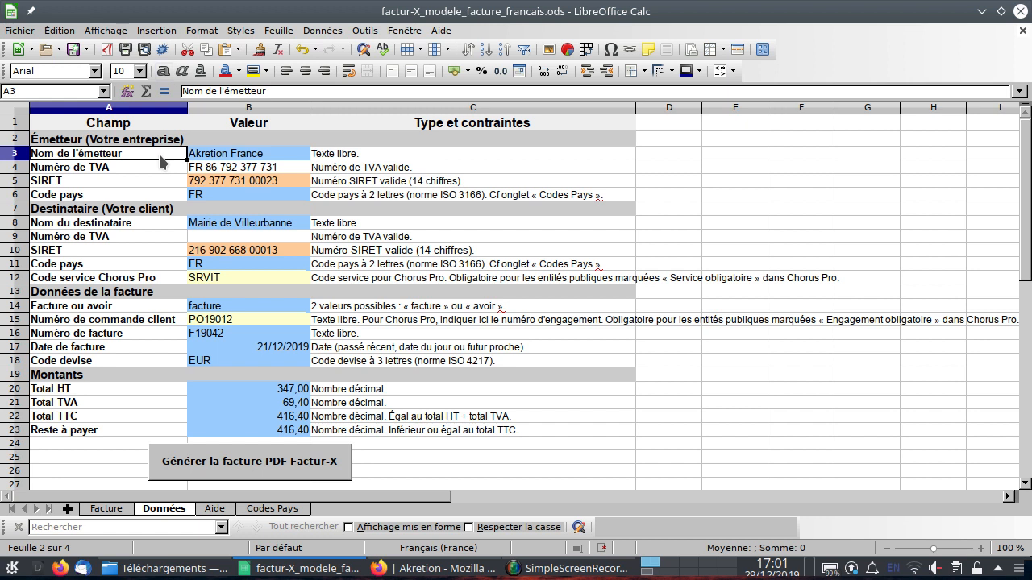
{"action": "key", "text": "Right"}
{"action": "key", "text": "Down"}
{"action": "key", "text": "Down"}
{"action": "key", "text": "Down"}
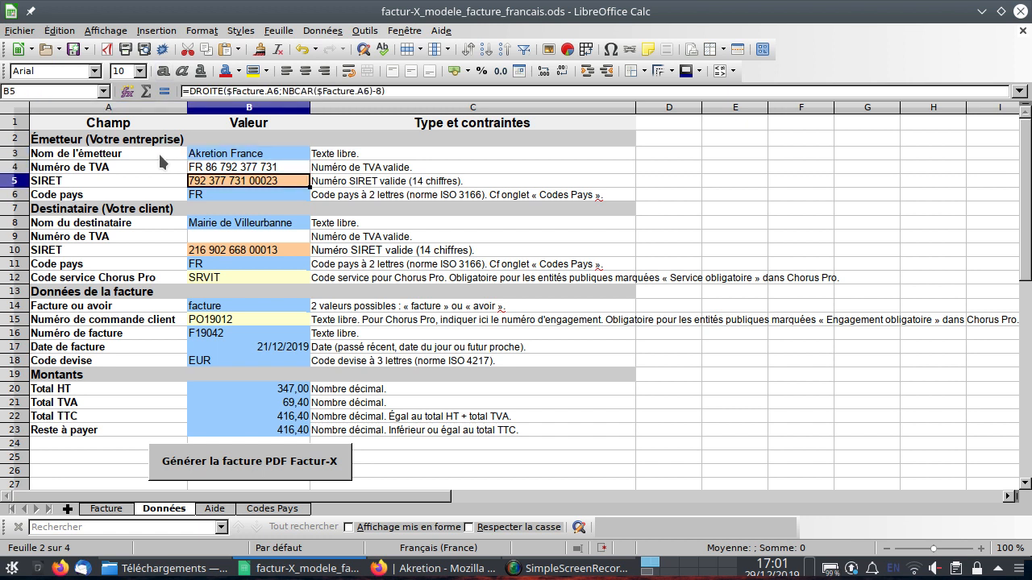
{"action": "key", "text": "Down"}
{"action": "key", "text": "Down"}
{"action": "key", "text": "Down"}
{"action": "key", "text": "Down"}
{"action": "key", "text": "Down"}
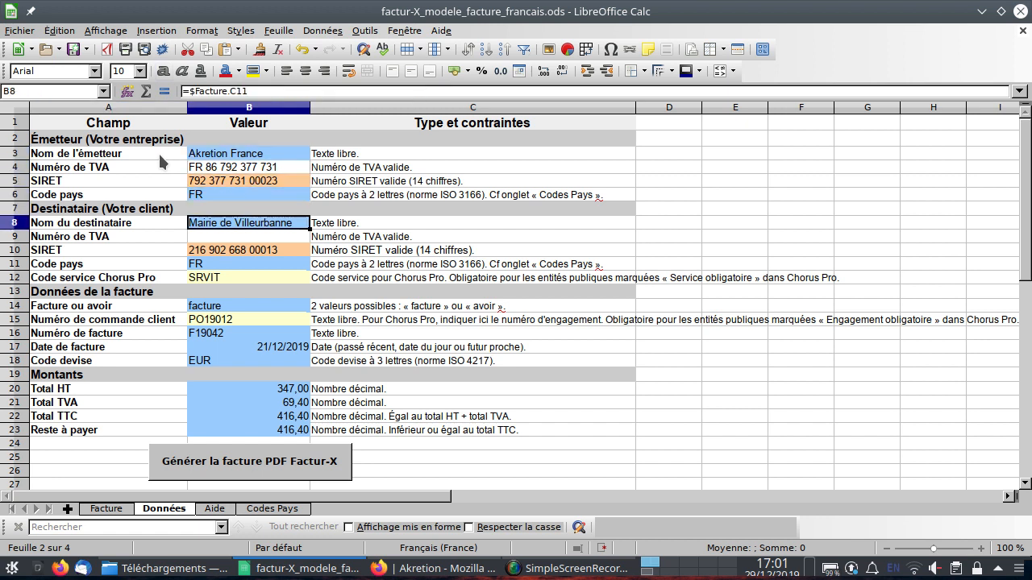
{"action": "key", "text": "Down"}
{"action": "key", "text": "Down"}
{"action": "key", "text": "Down"}
{"action": "key", "text": "Down"}
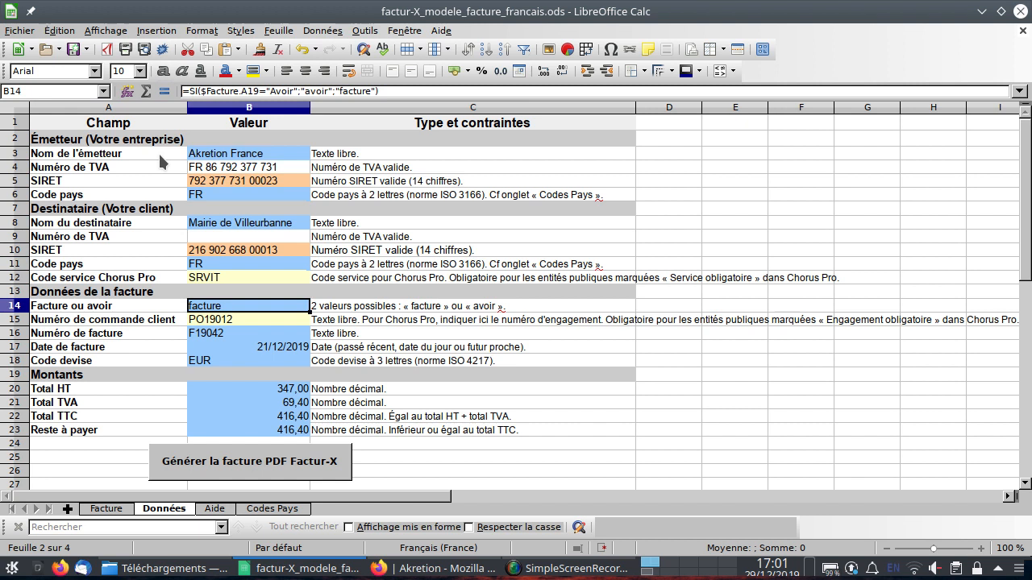
{"action": "key", "text": "Up"}
{"action": "key", "text": "Down"}
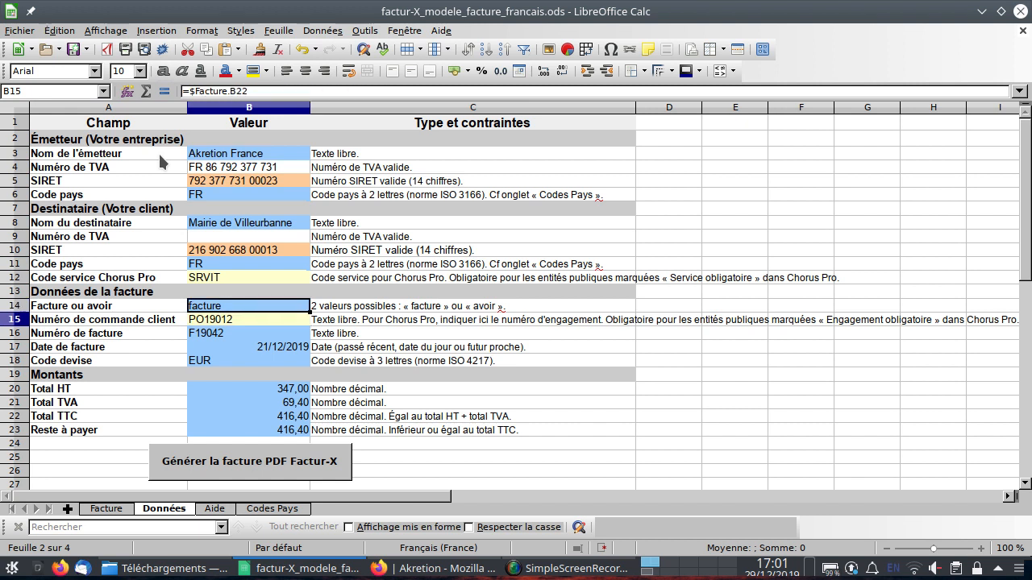
{"action": "key", "text": "Down"}
{"action": "key", "text": "Down"}
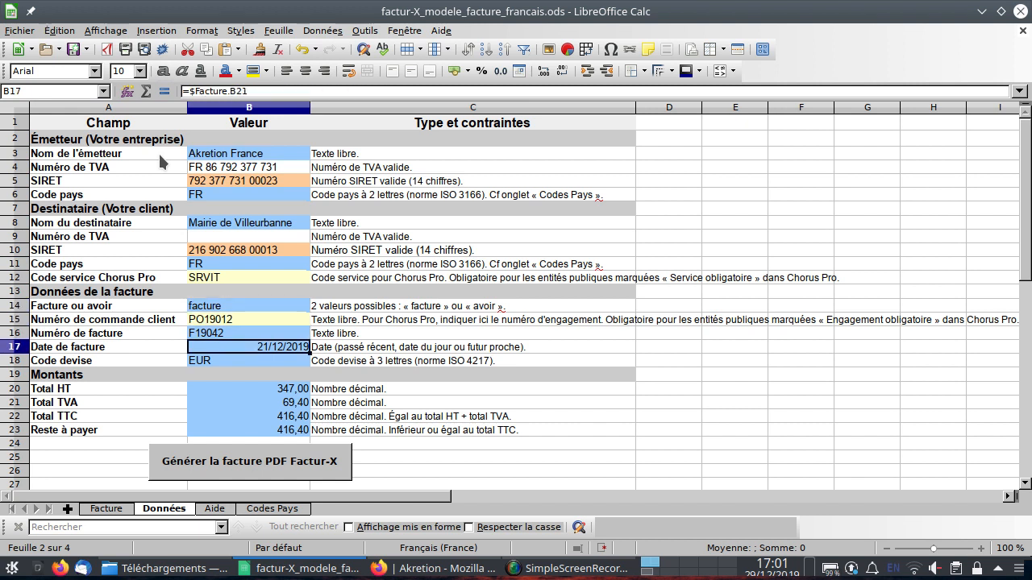
{"action": "key", "text": "Down"}
{"action": "key", "text": "Down"}
{"action": "key", "text": "Down"}
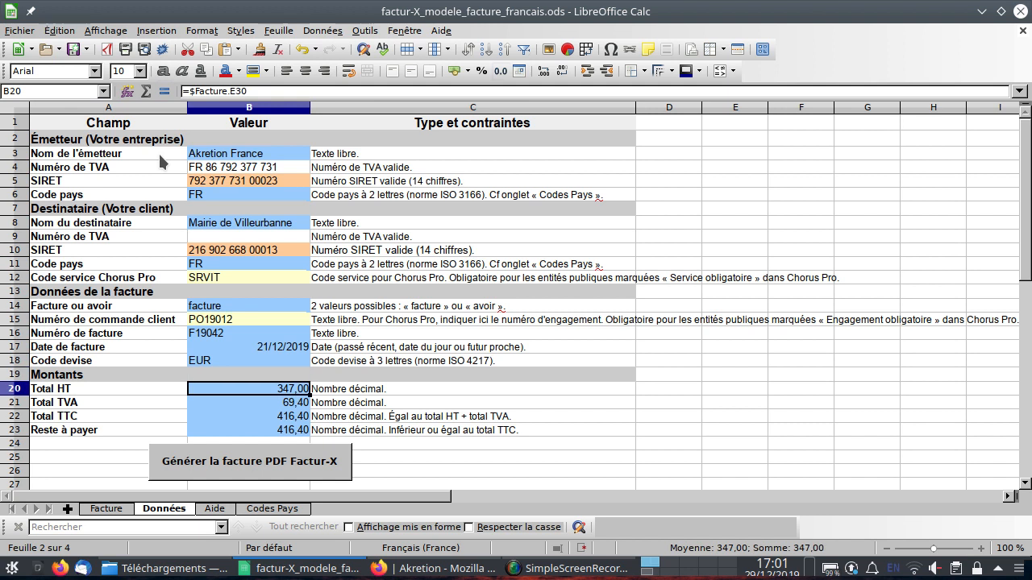
{"action": "key", "text": "Down"}
{"action": "key", "text": "Down"}
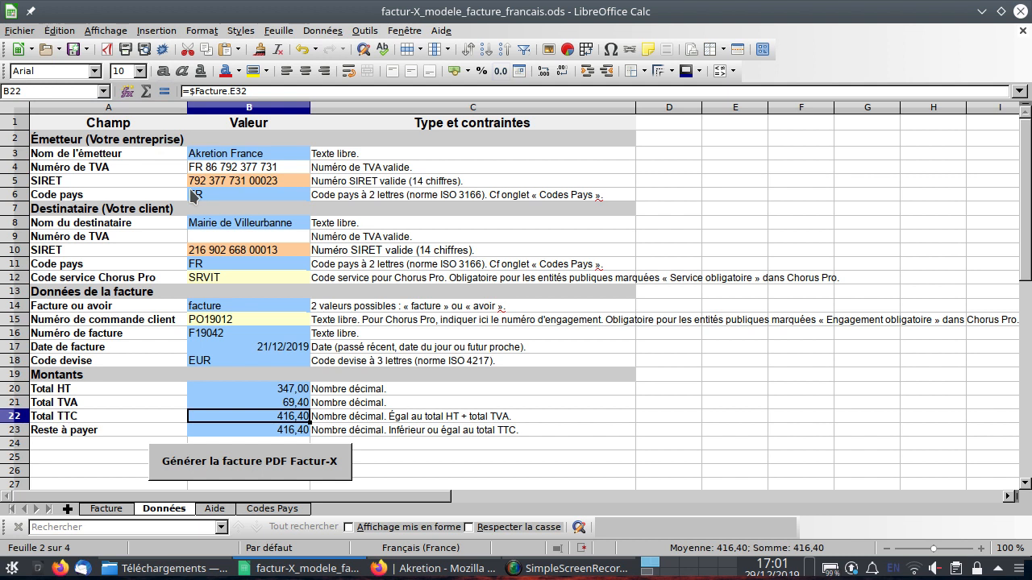
Examine the colour legend below the data and review the emitter and recipient value formulas on the Données sheet.
{"action": "scroll", "coordinate": [191, 192], "scroll_direction": "down", "scroll_amount": 2}
{"action": "scroll", "coordinate": [191, 195], "scroll_direction": "down", "scroll_amount": 1}
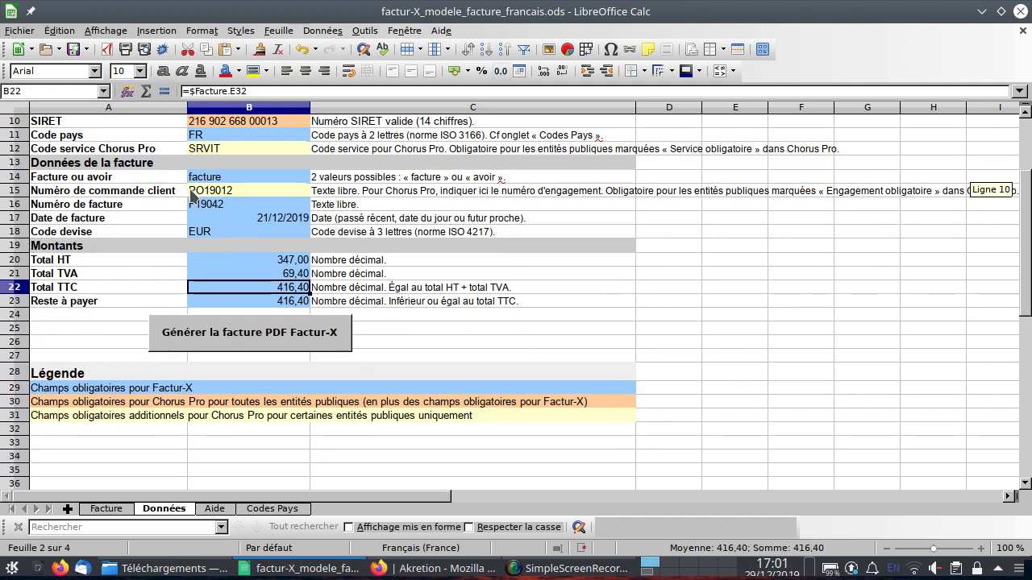
{"action": "left_click", "coordinate": [89, 391]}
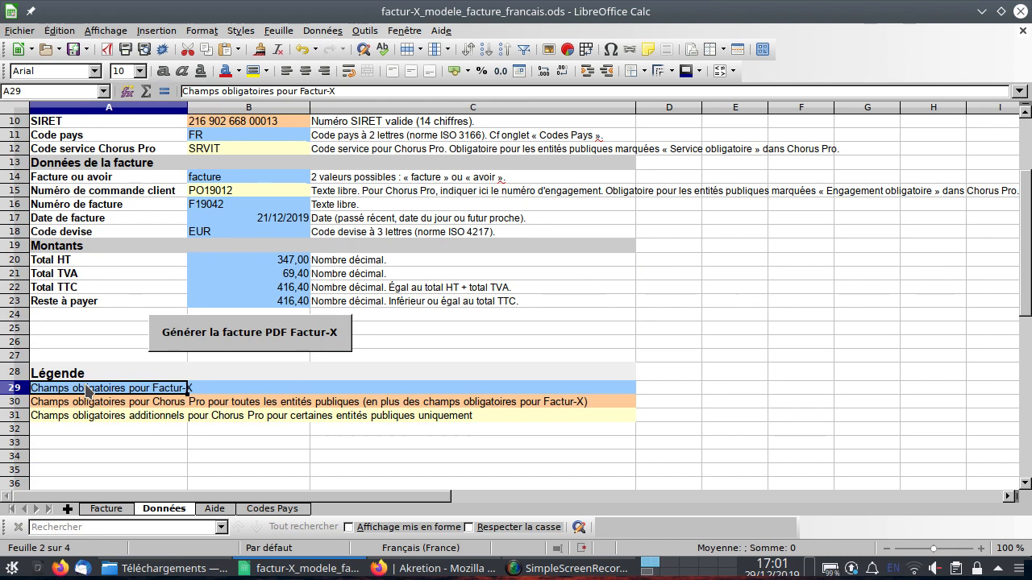
{"action": "scroll", "coordinate": [125, 258], "scroll_direction": "up", "scroll_amount": 3}
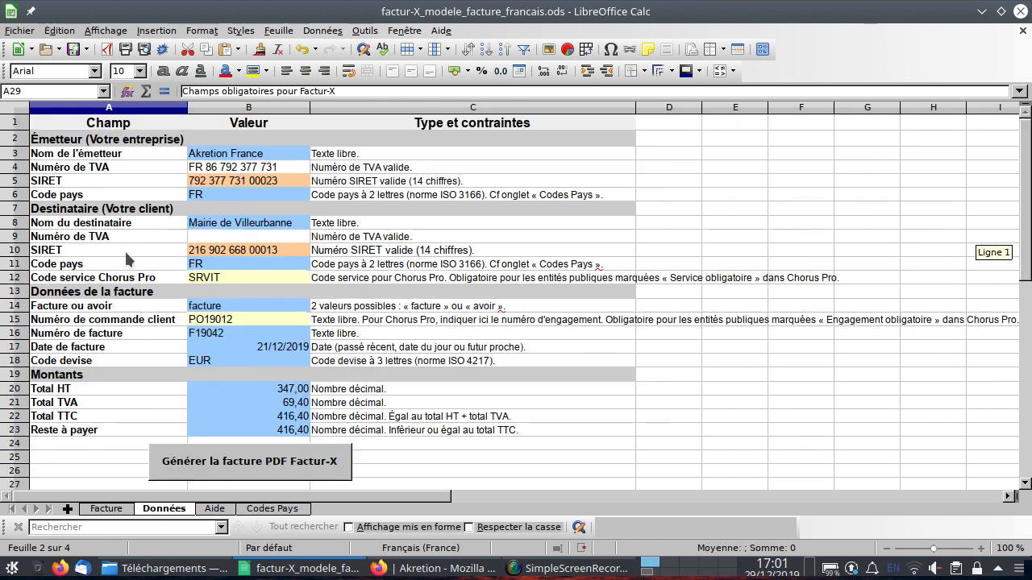
{"action": "left_click", "coordinate": [249, 182]}
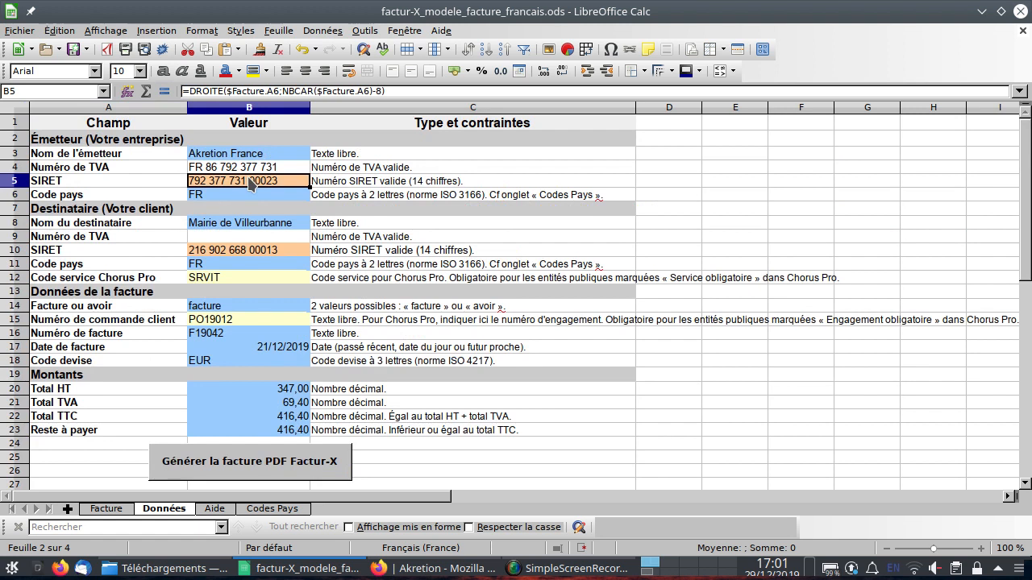
{"action": "key", "text": "Down"}
{"action": "key", "text": "Down"}
{"action": "key", "text": "Down"}
{"action": "key", "text": "Down"}
{"action": "key", "text": "Down"}
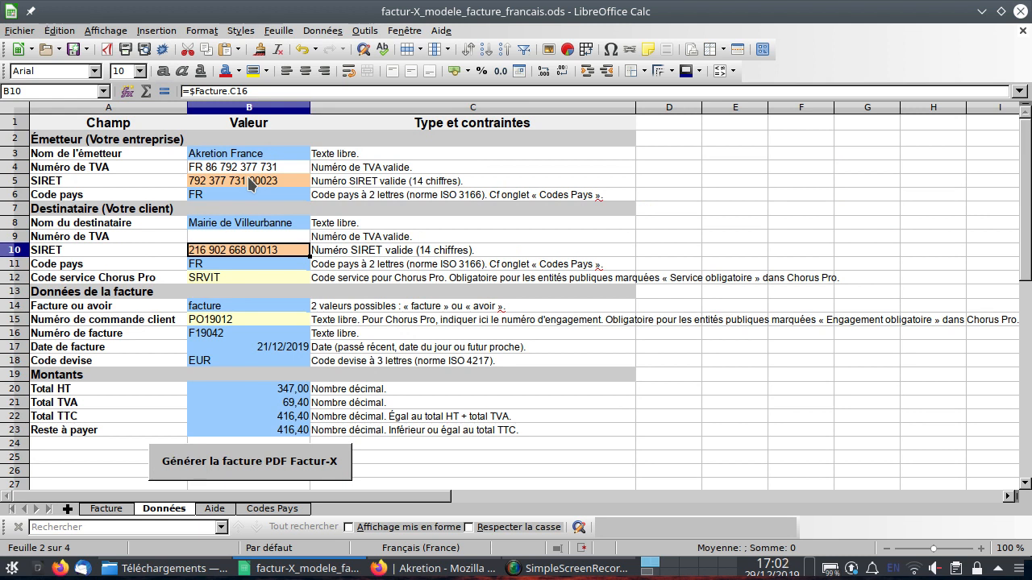
{"action": "key", "text": "Down"}
{"action": "key", "text": "Down"}
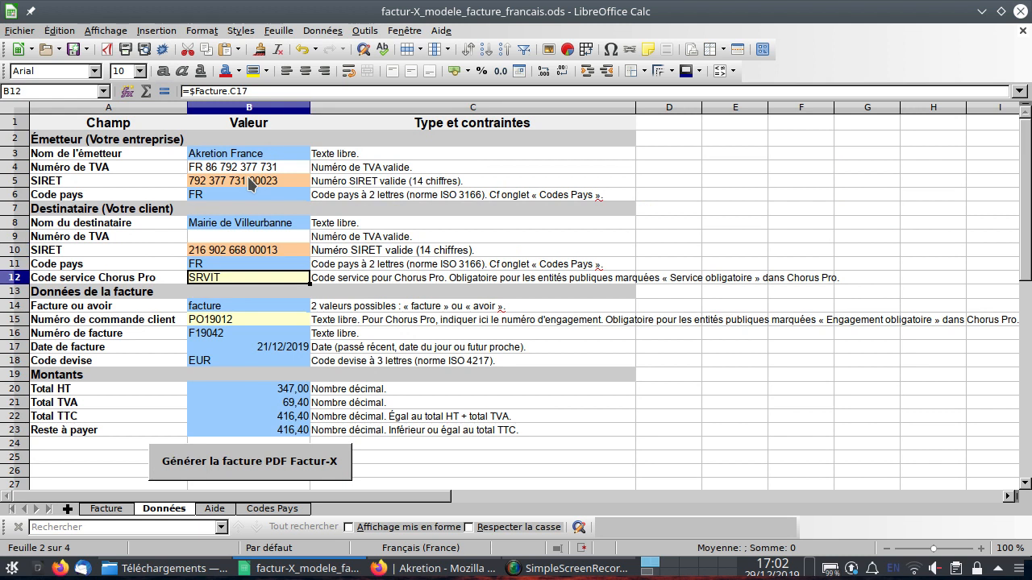
{"action": "key", "text": "Down"}
{"action": "key", "text": "Down"}
{"action": "key", "text": "Down"}
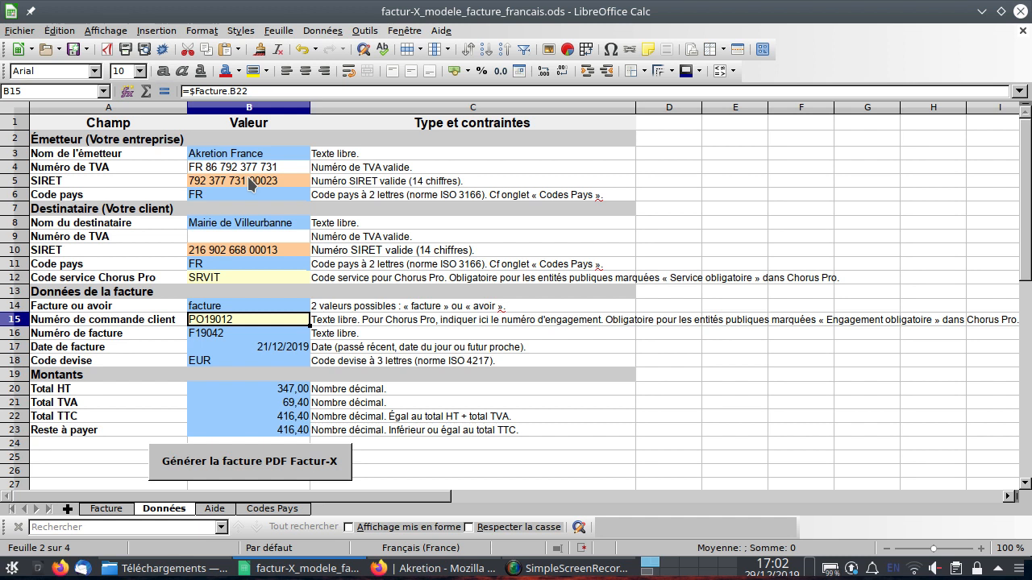
{"action": "scroll", "coordinate": [264, 272], "scroll_direction": "down", "scroll_amount": 3}
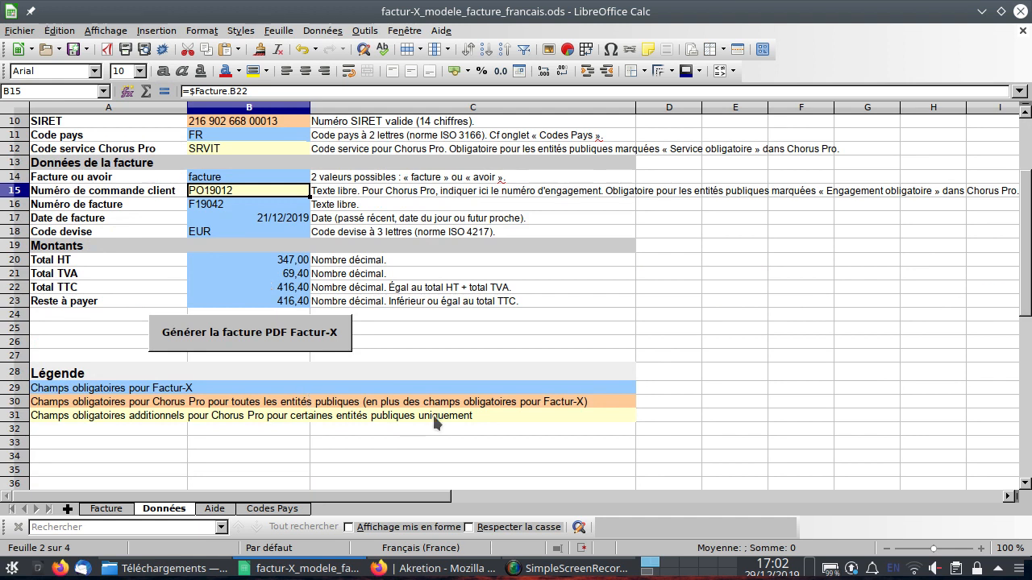
{"action": "scroll", "coordinate": [417, 232], "scroll_direction": "up", "scroll_amount": 3}
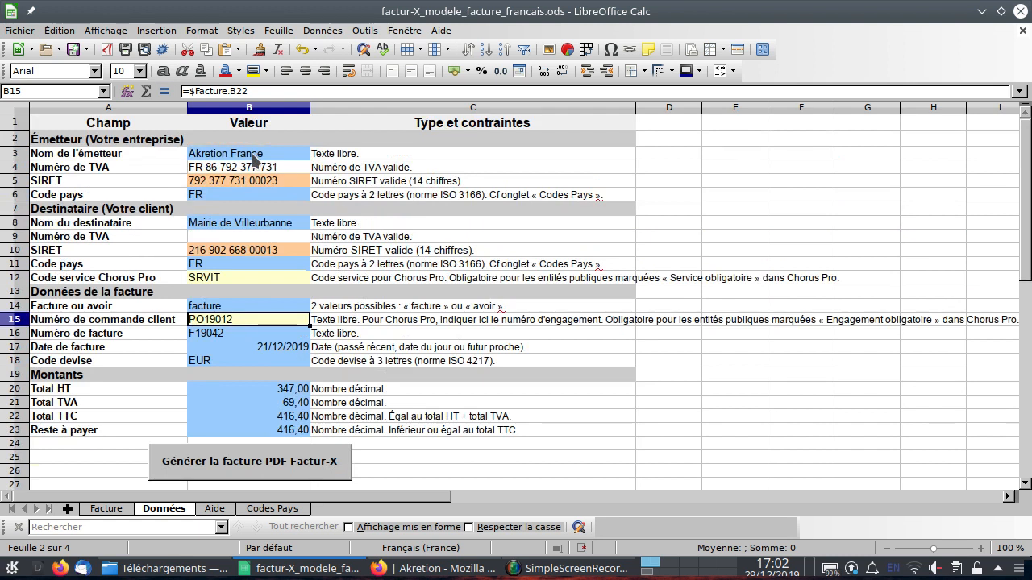
Open the cell format of the invoice date in B17 to check its date format, then cancel.
{"action": "left_click", "coordinate": [282, 352]}
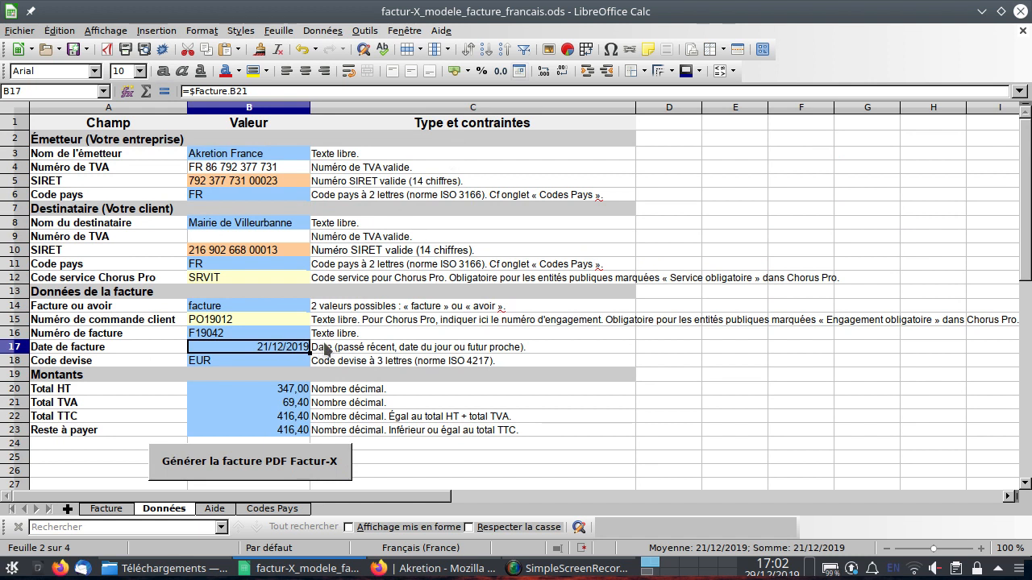
{"action": "right_click", "coordinate": [287, 348]}
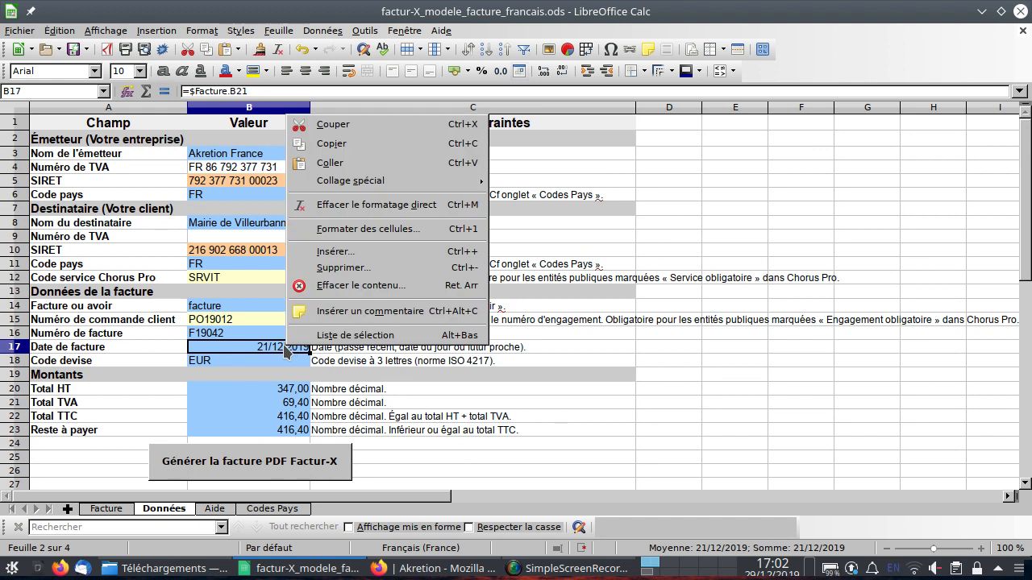
{"action": "left_click", "coordinate": [343, 228]}
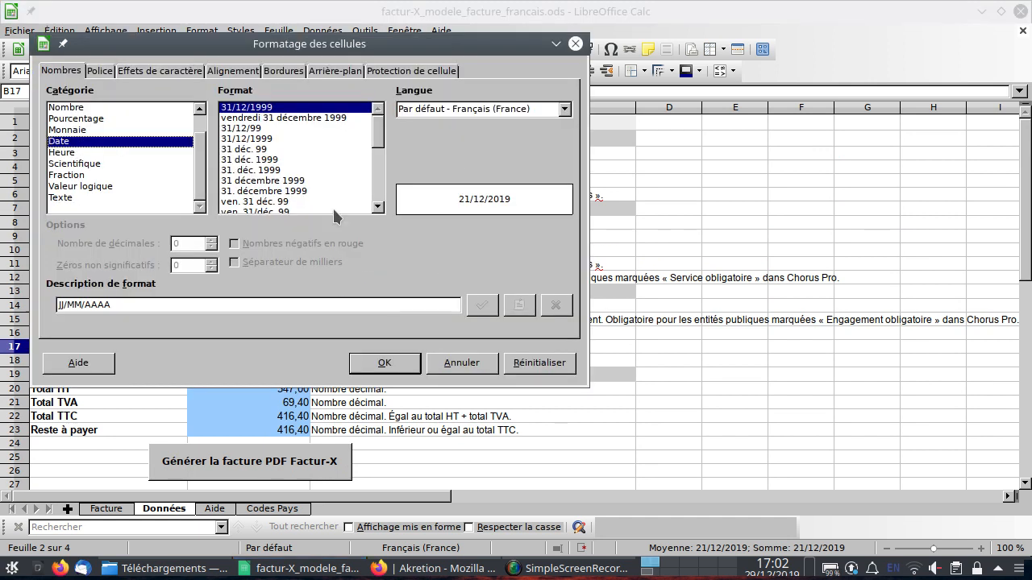
{"action": "left_click", "coordinate": [435, 364]}
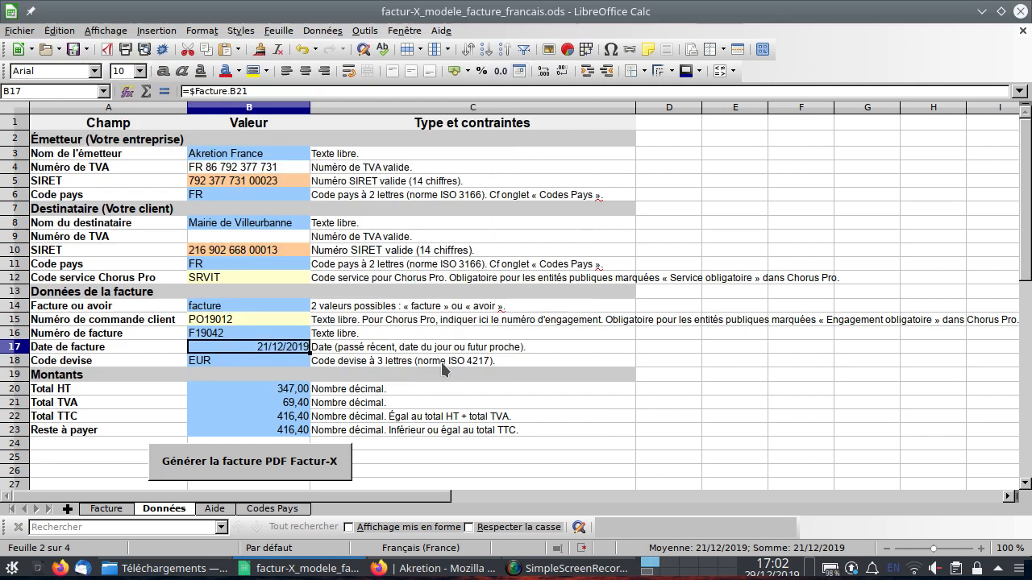
Review the amount references, following the Total TVA formula in B21 to cell E31 on the Facture sheet.
{"action": "left_click", "coordinate": [277, 392]}
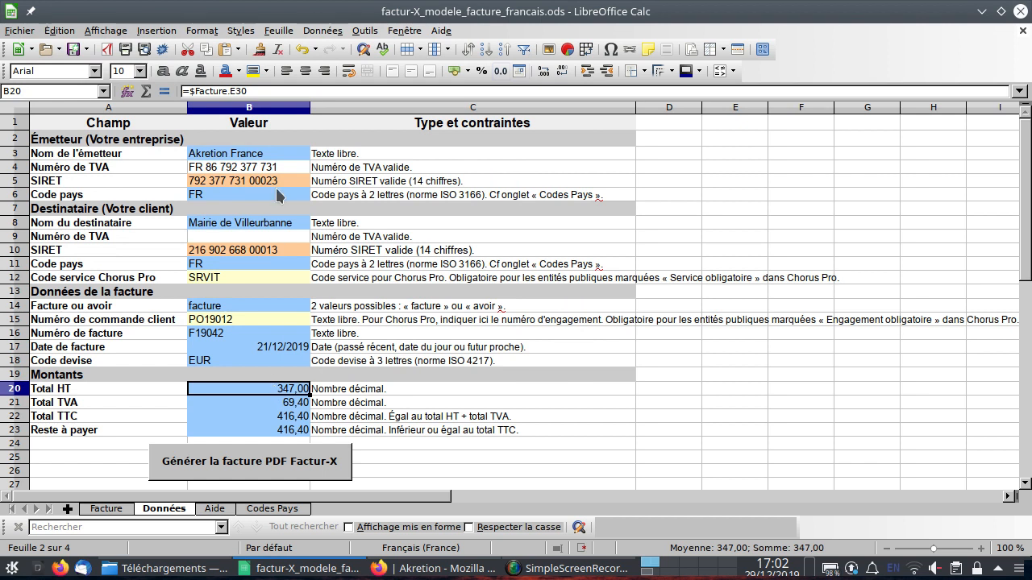
{"action": "left_click", "coordinate": [260, 158]}
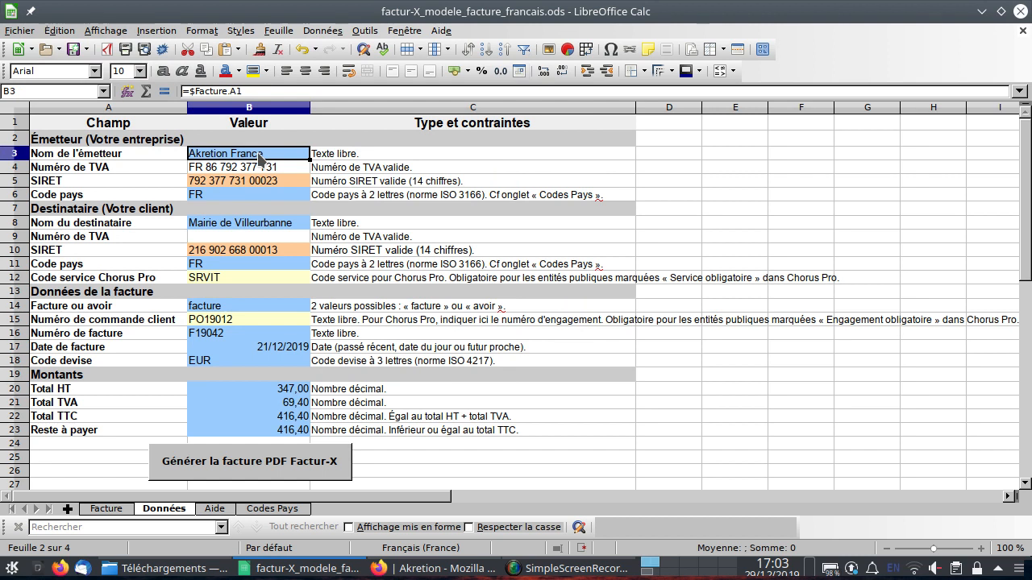
{"action": "left_click", "coordinate": [268, 406]}
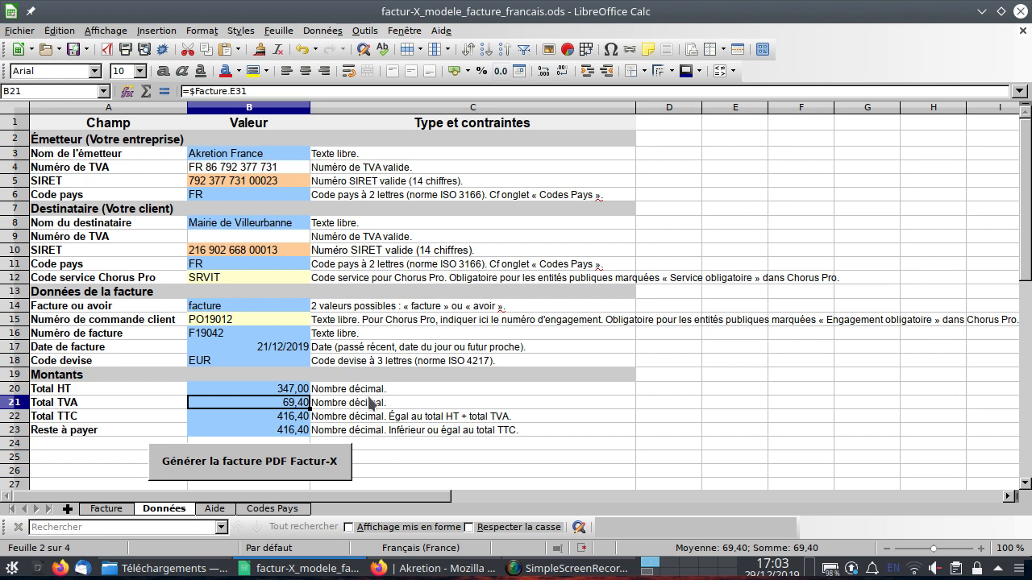
{"action": "double_click", "coordinate": [294, 408]}
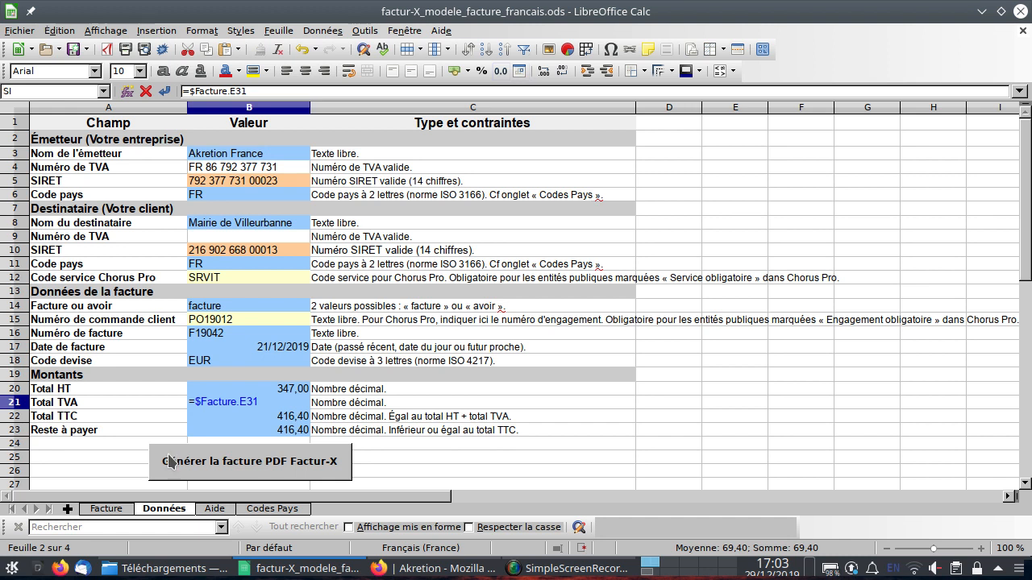
{"action": "left_click", "coordinate": [97, 510]}
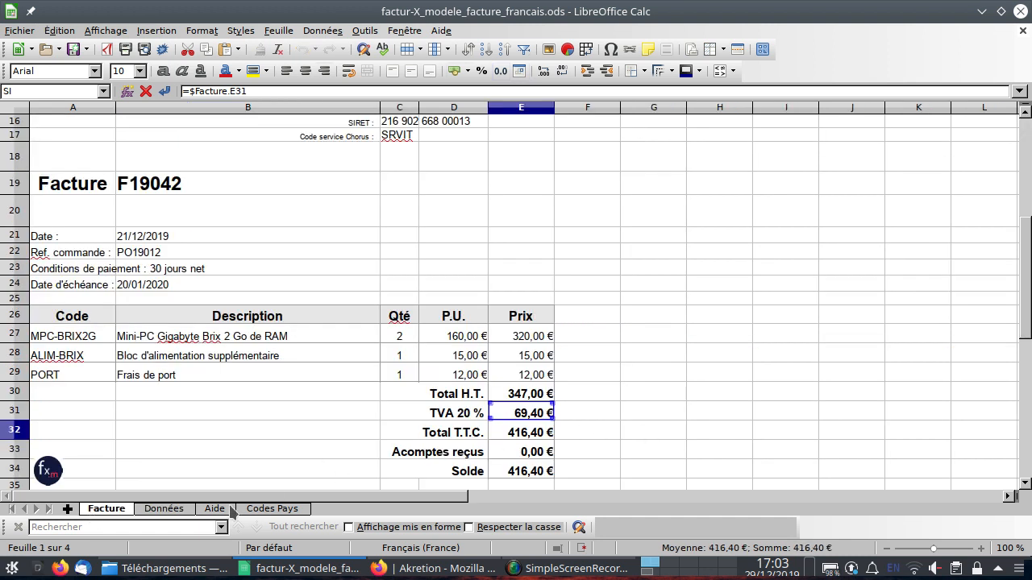
{"action": "left_click", "coordinate": [182, 508]}
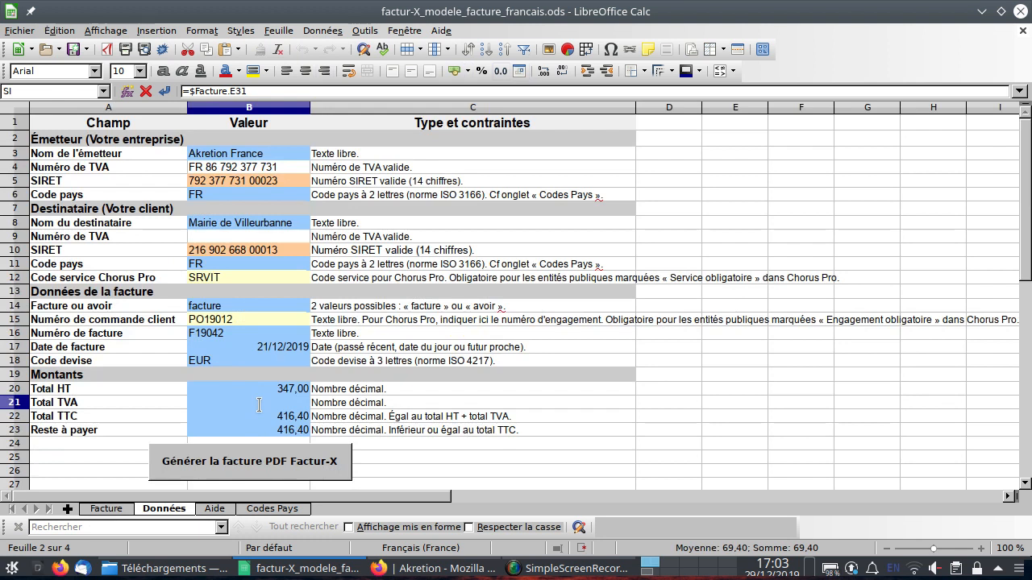
{"action": "key", "text": "Return"}
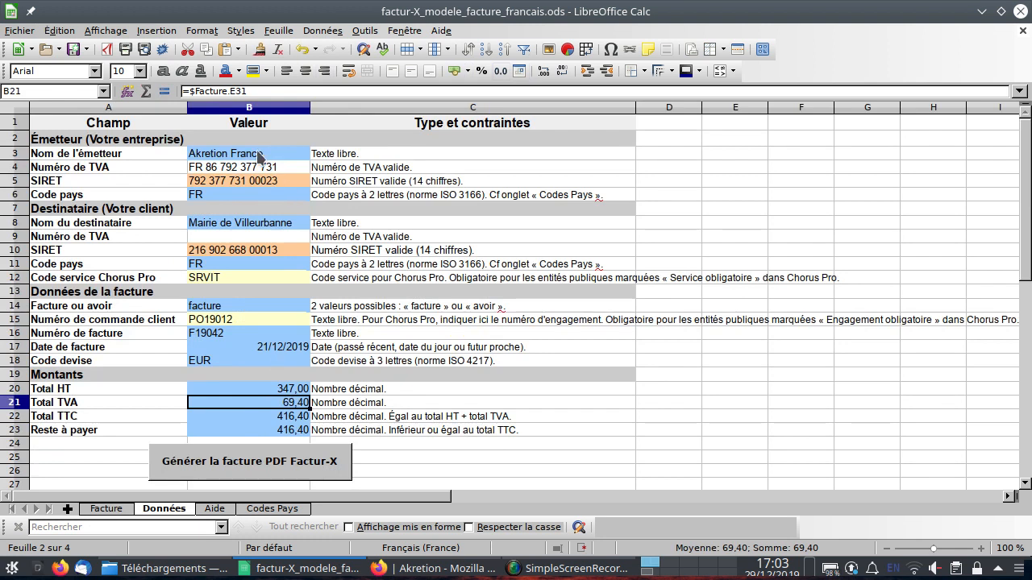
Inspect the emitter VAT number formula and the currency code cell on the Données sheet.
{"action": "left_click", "coordinate": [259, 155]}
{"action": "key", "text": "Down"}
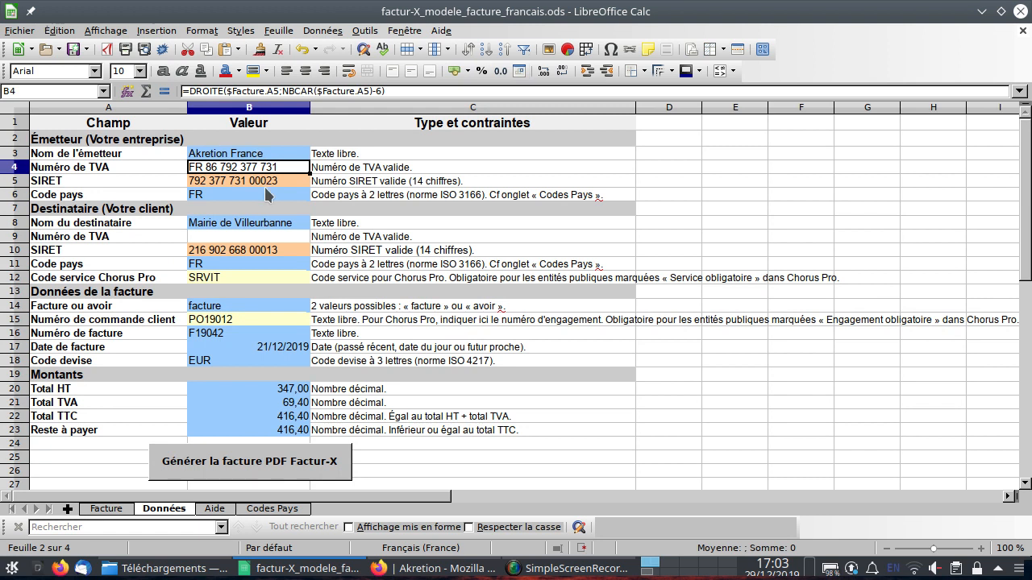
{"action": "left_click", "coordinate": [258, 362]}
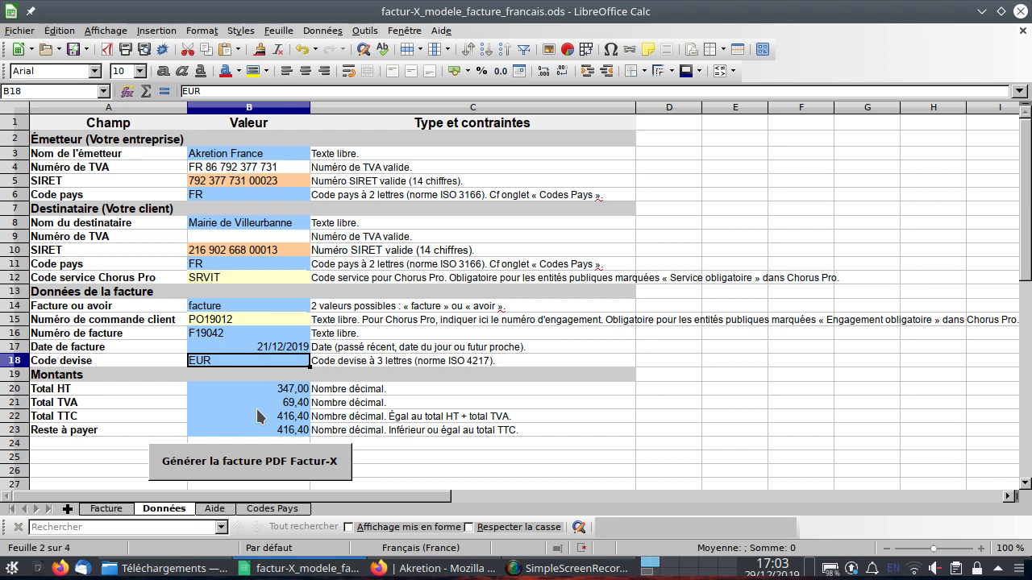
Generate the Factur-X PDF invoice, saving it as fxtest and replacing the existing file.
{"action": "scroll", "coordinate": [257, 416], "scroll_direction": "down", "scroll_amount": 1}
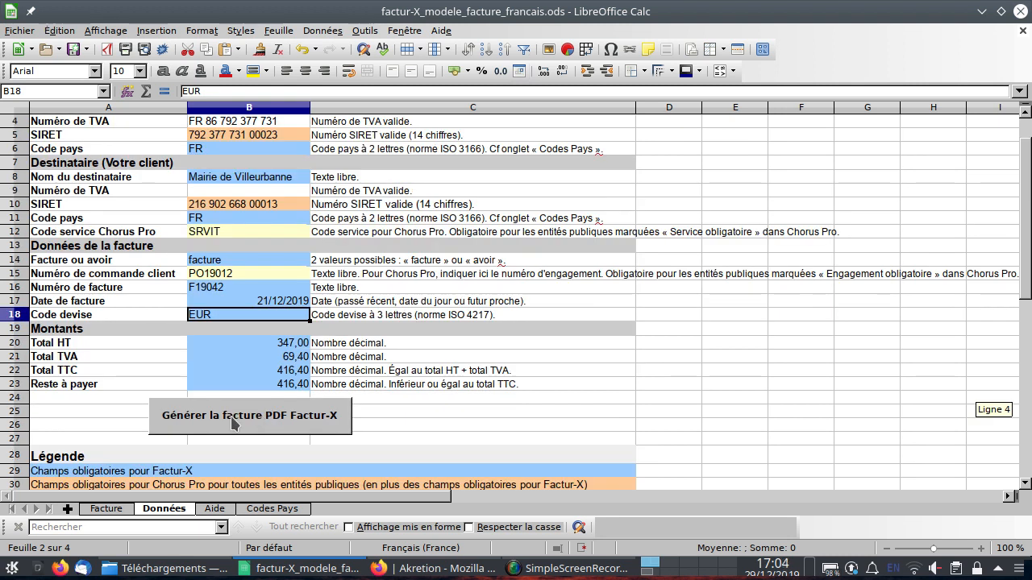
{"action": "left_click", "coordinate": [233, 421]}
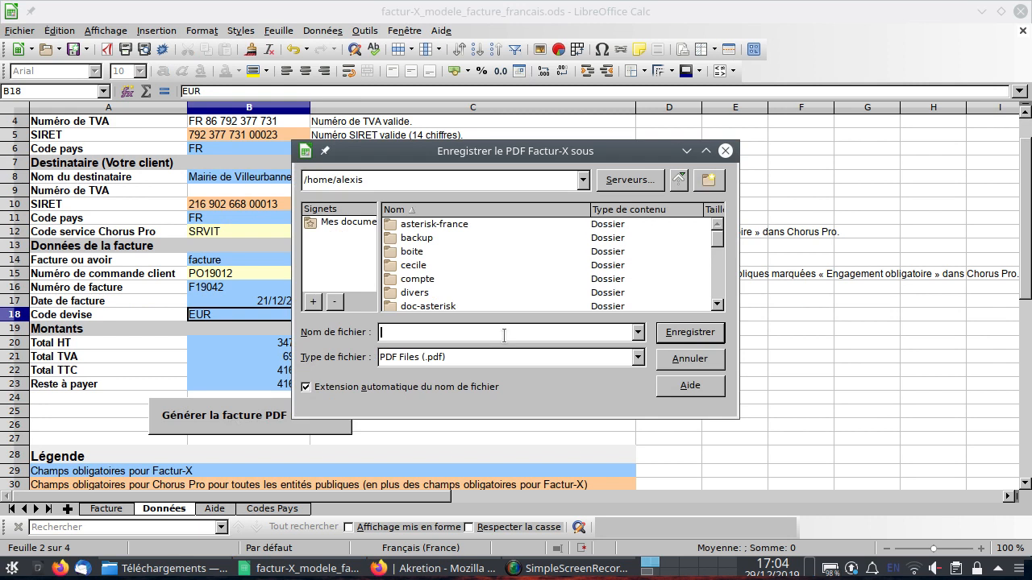
{"action": "type", "text": "fxtest"}
{"action": "key", "text": "Return"}
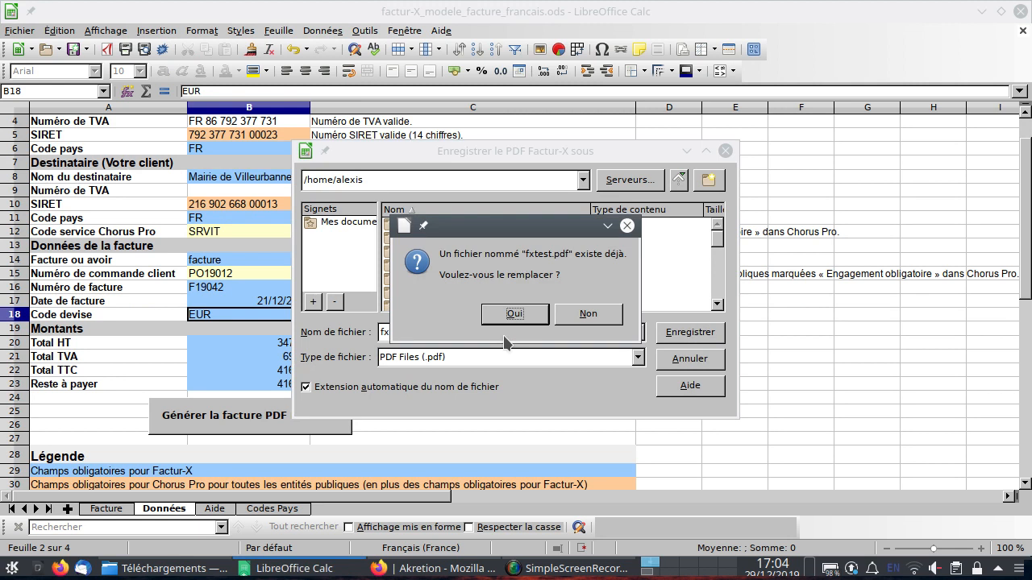
{"action": "key", "text": "Return"}
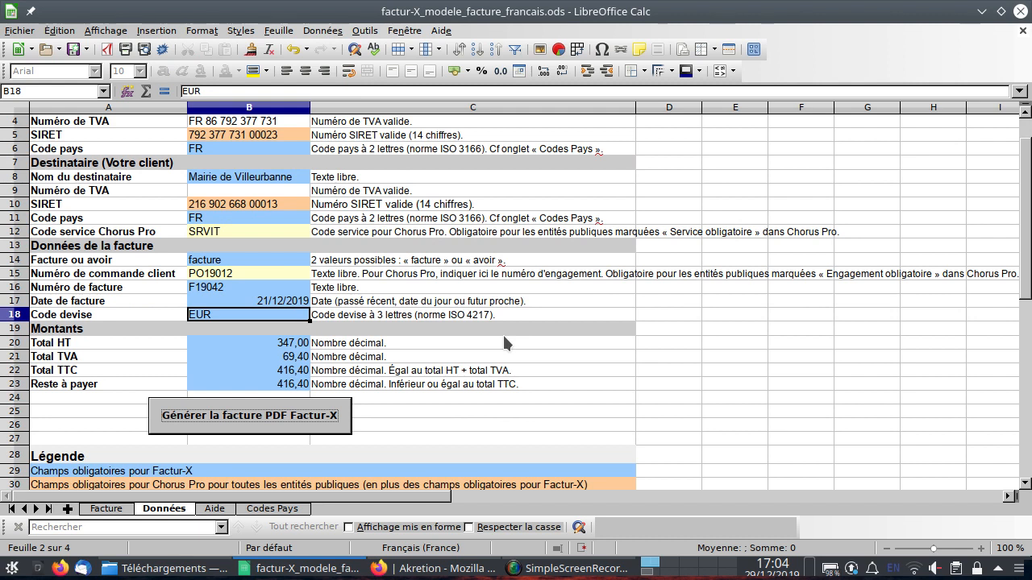
Open fxtest.pdf from the desktop with Adobe Reader 9.
{"action": "key", "text": "ctrl+F2"}
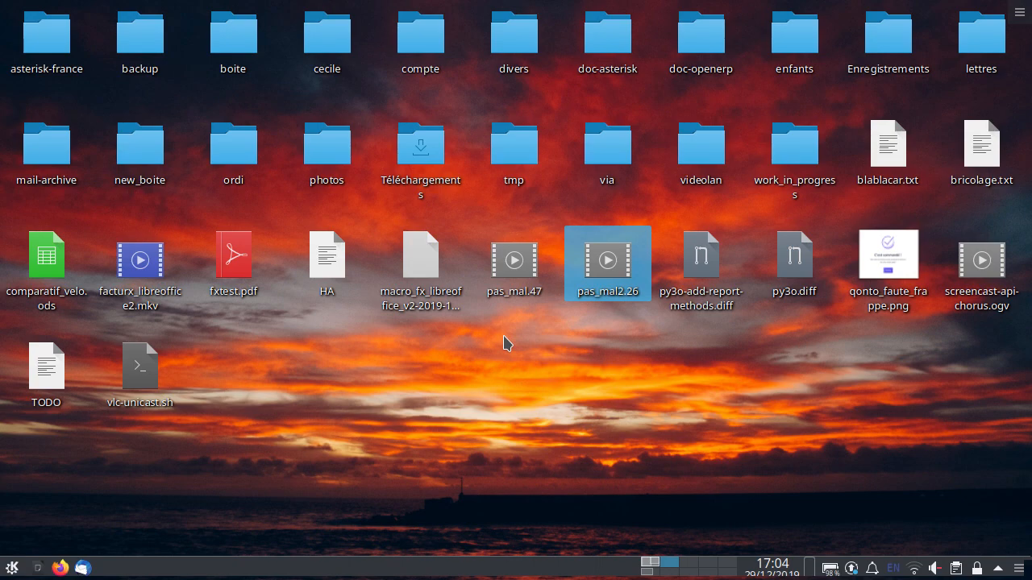
{"action": "left_click", "coordinate": [250, 261]}
{"action": "right_click", "coordinate": [251, 260]}
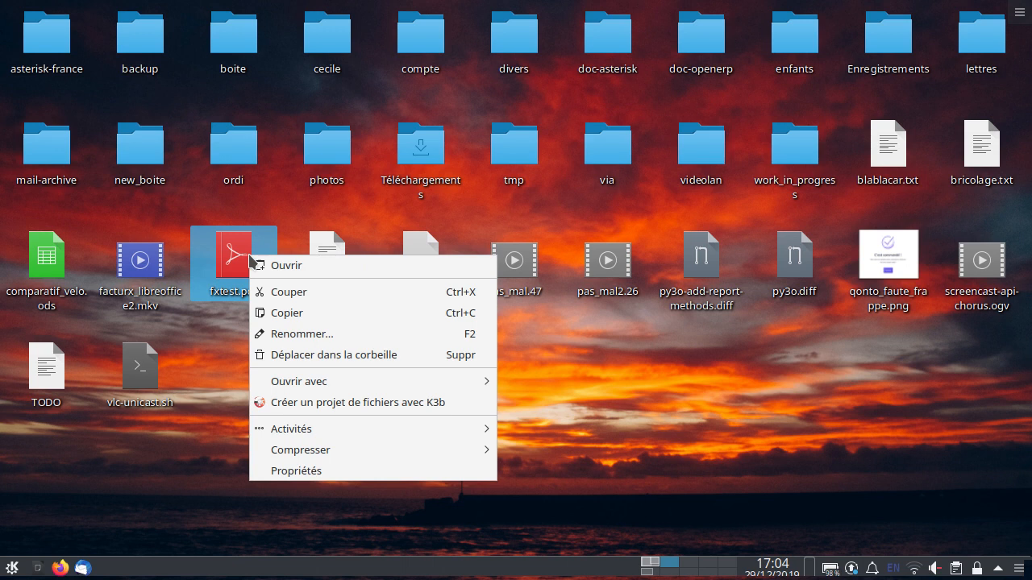
{"action": "mouse_move", "coordinate": [480, 382]}
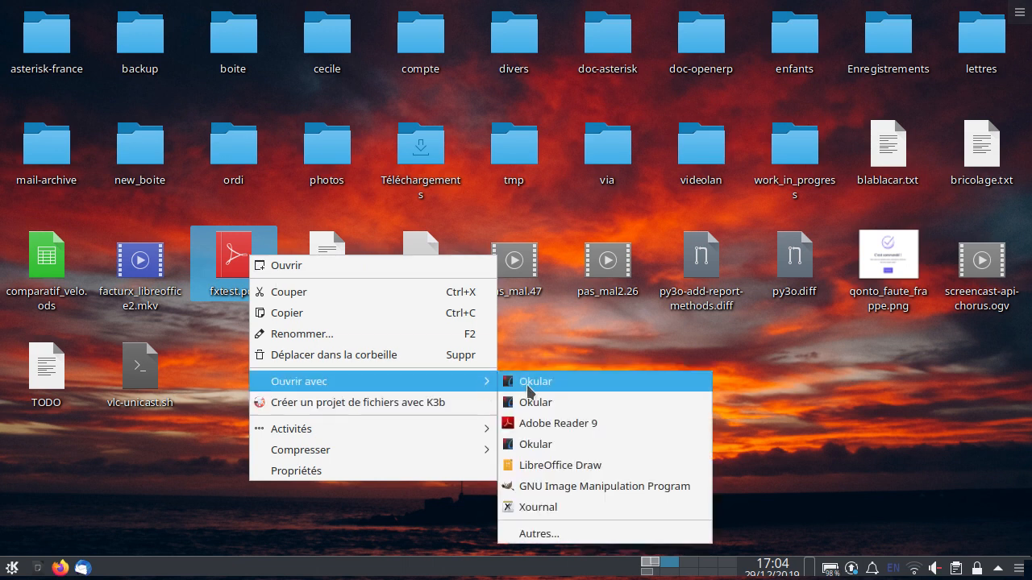
{"action": "left_click", "coordinate": [548, 423]}
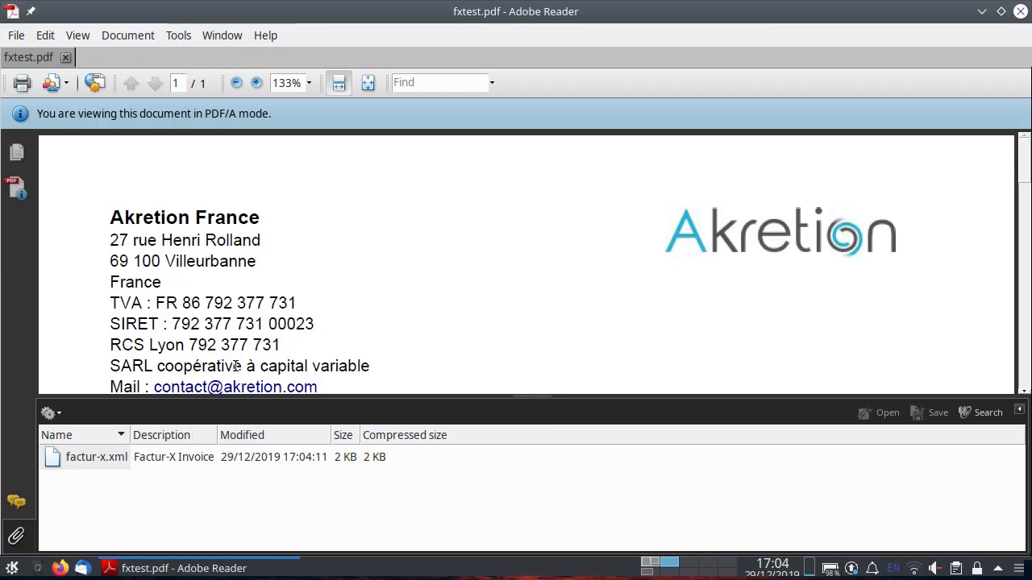
Hide the attachments panel, scroll through the generated invoice PDF, then show the attachments again.
{"action": "left_click", "coordinate": [17, 536]}
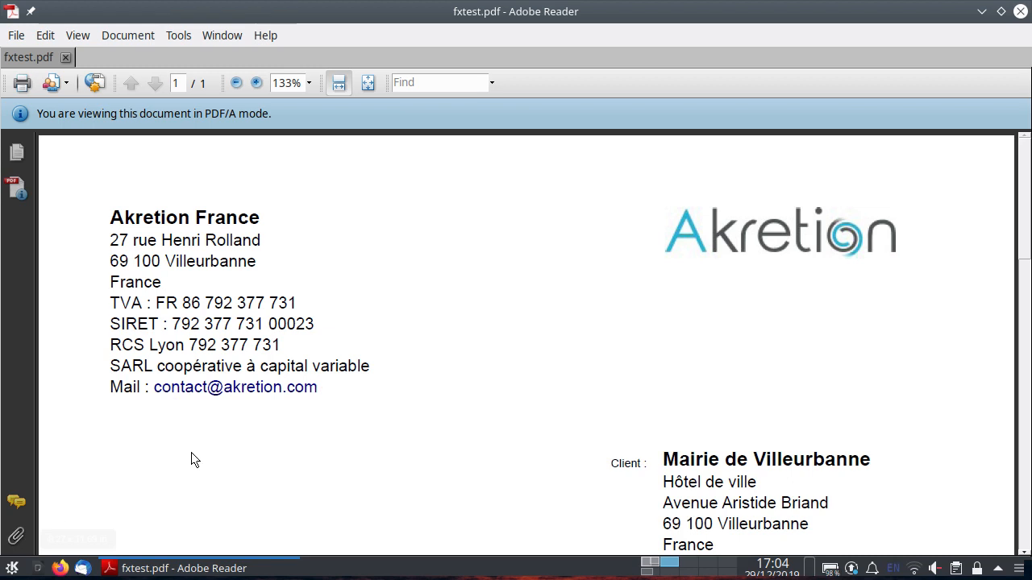
{"action": "scroll", "coordinate": [551, 328], "scroll_direction": "down", "scroll_amount": 8}
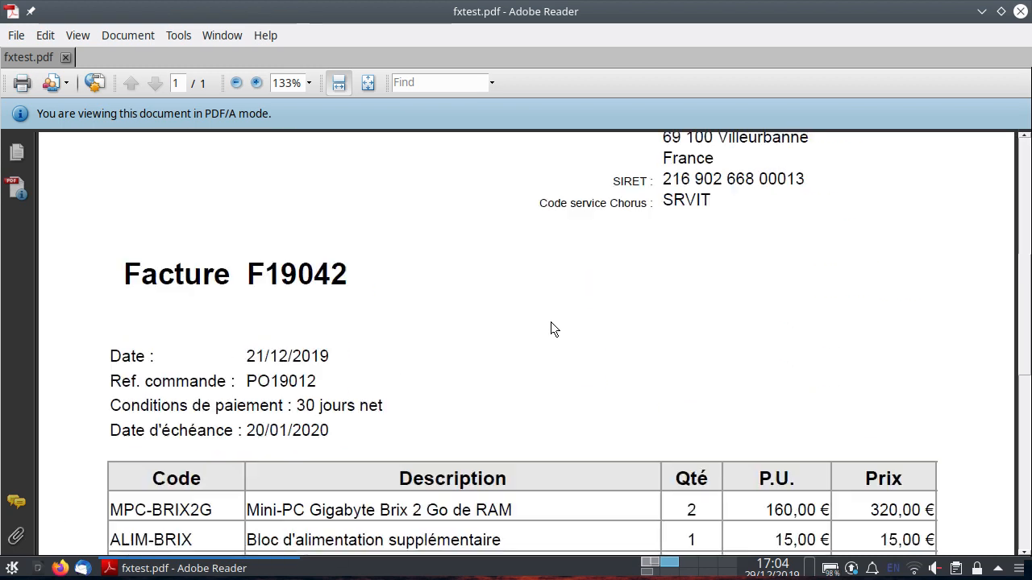
{"action": "scroll", "coordinate": [550, 321], "scroll_direction": "down", "scroll_amount": 8}
{"action": "scroll", "coordinate": [551, 321], "scroll_direction": "up", "scroll_amount": 10}
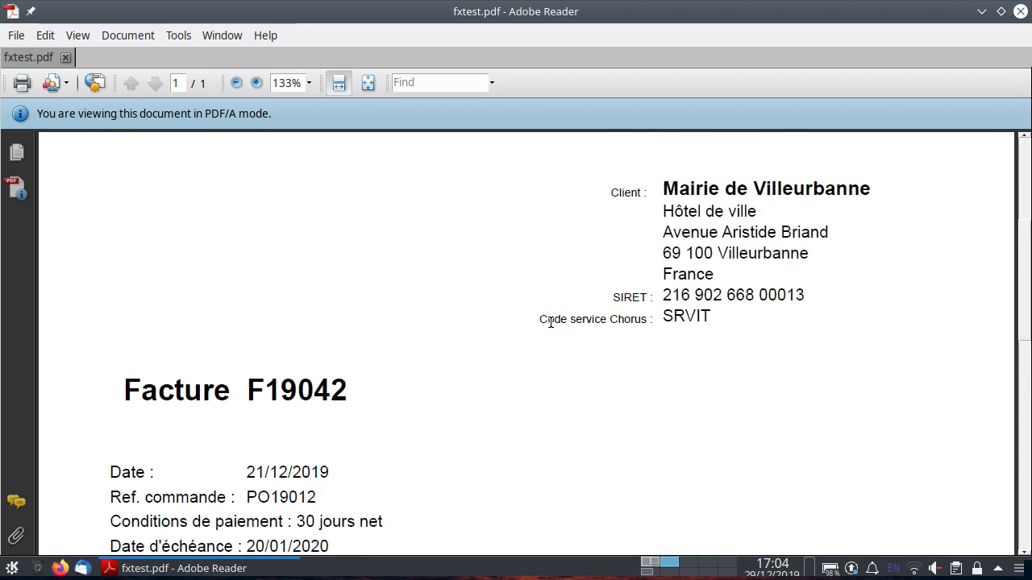
{"action": "scroll", "coordinate": [551, 321], "scroll_direction": "up", "scroll_amount": 6}
{"action": "scroll", "coordinate": [551, 322], "scroll_direction": "down", "scroll_amount": 15}
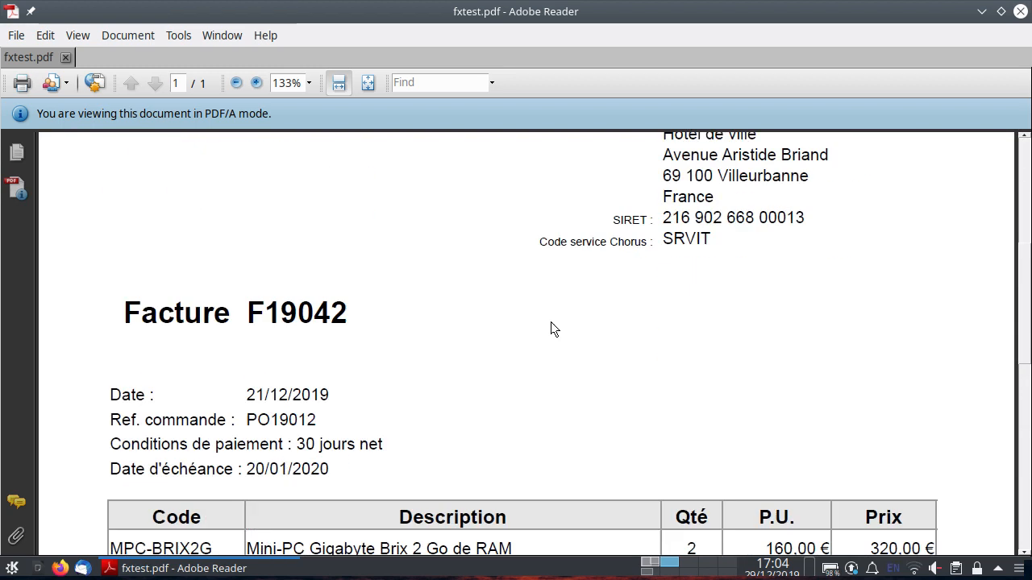
{"action": "scroll", "coordinate": [550, 321], "scroll_direction": "up", "scroll_amount": 15}
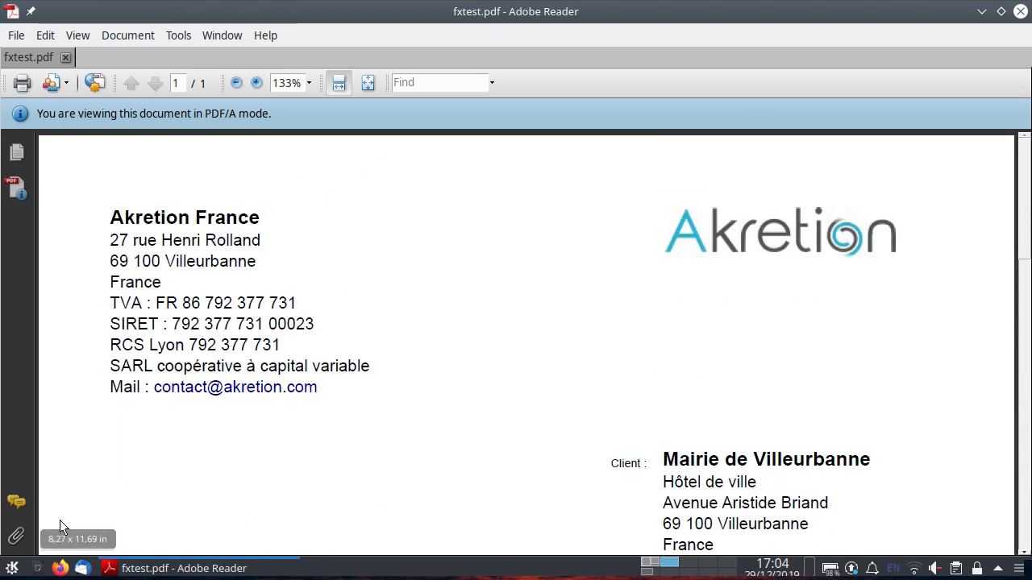
{"action": "left_click", "coordinate": [16, 535]}
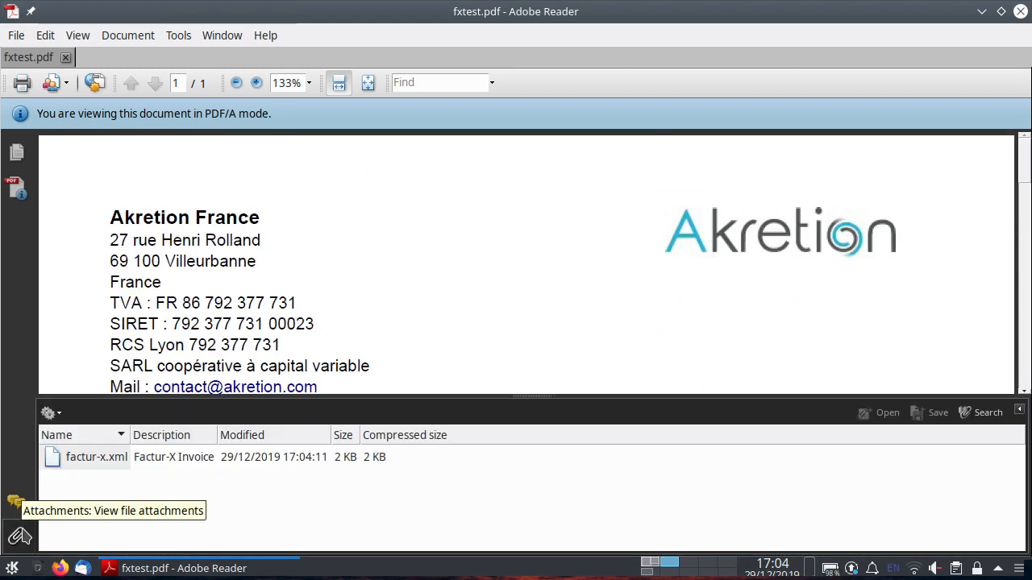
Open the embedded factur-x.xml attachment and examine its invoice number, date, SIRET and amount elements, then close it.
{"action": "double_click", "coordinate": [90, 459]}
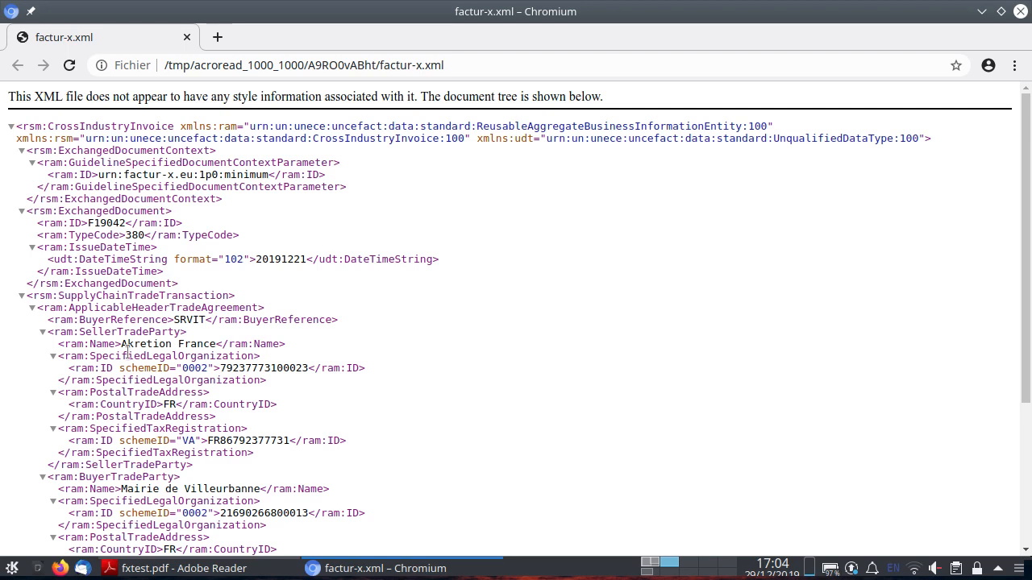
{"action": "double_click", "coordinate": [101, 222]}
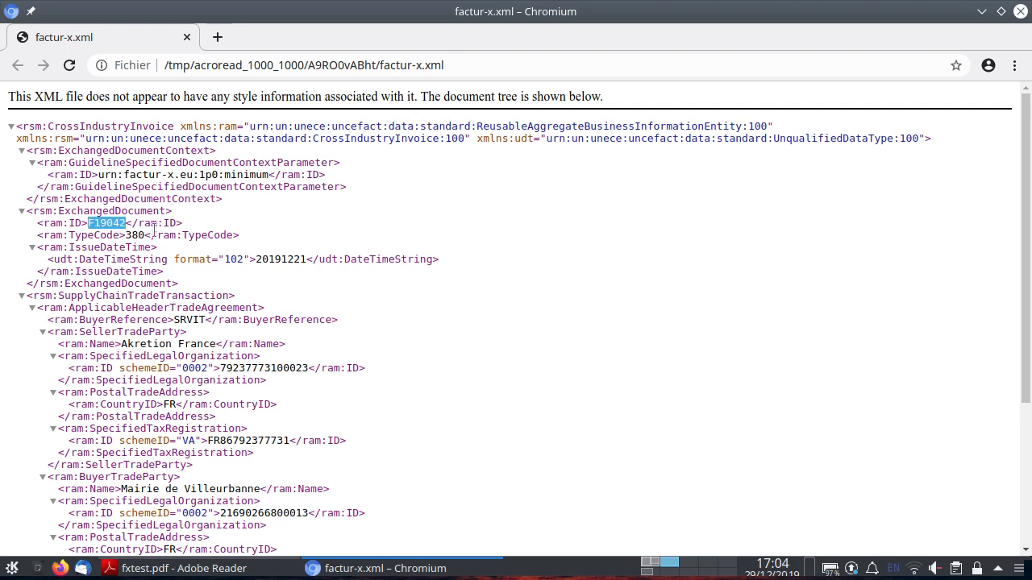
{"action": "double_click", "coordinate": [260, 258]}
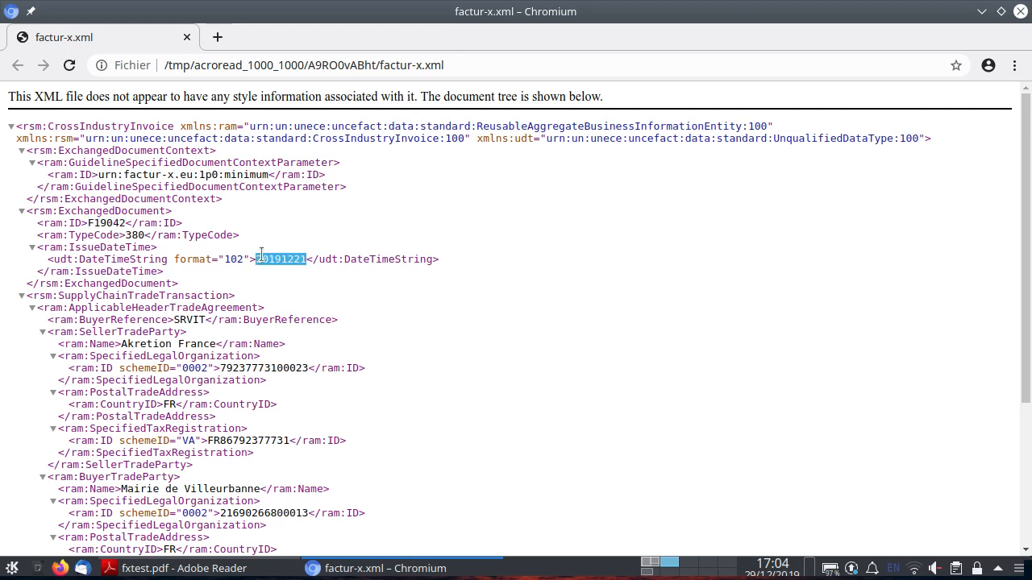
{"action": "triple_click", "coordinate": [254, 368]}
{"action": "double_click", "coordinate": [254, 367]}
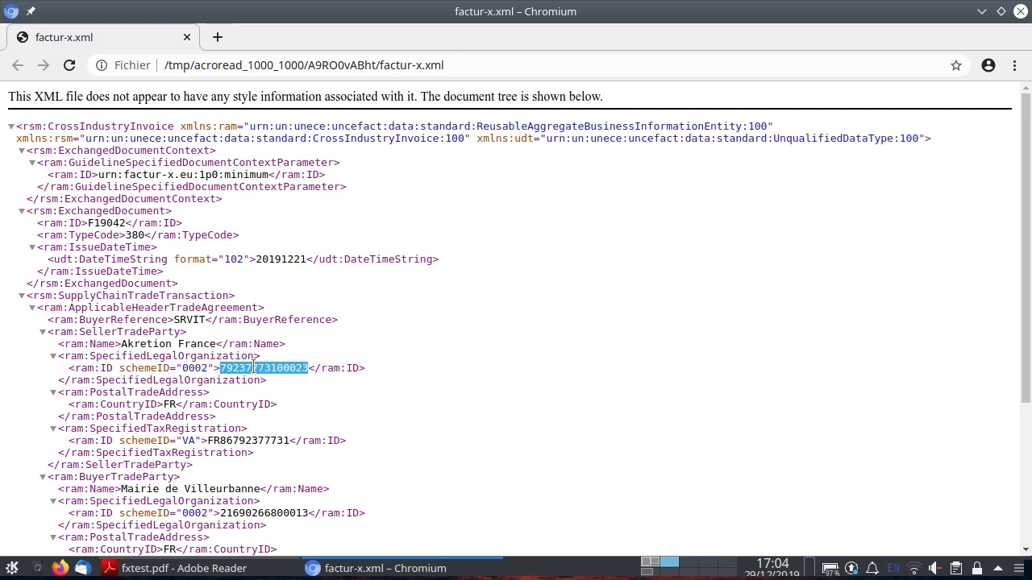
{"action": "scroll", "coordinate": [259, 423], "scroll_direction": "down", "scroll_amount": 5}
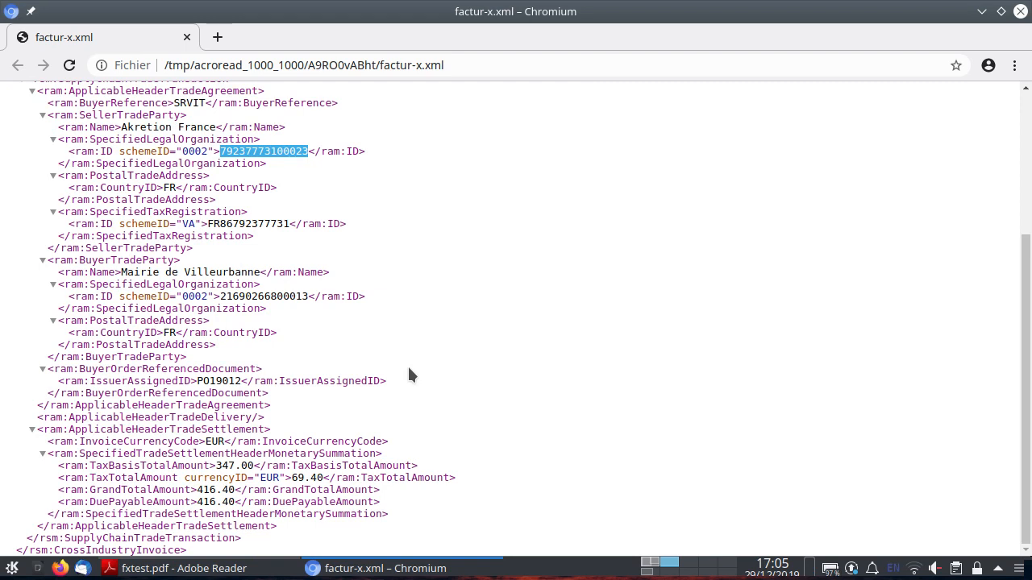
{"action": "key", "text": "ctrl+w"}
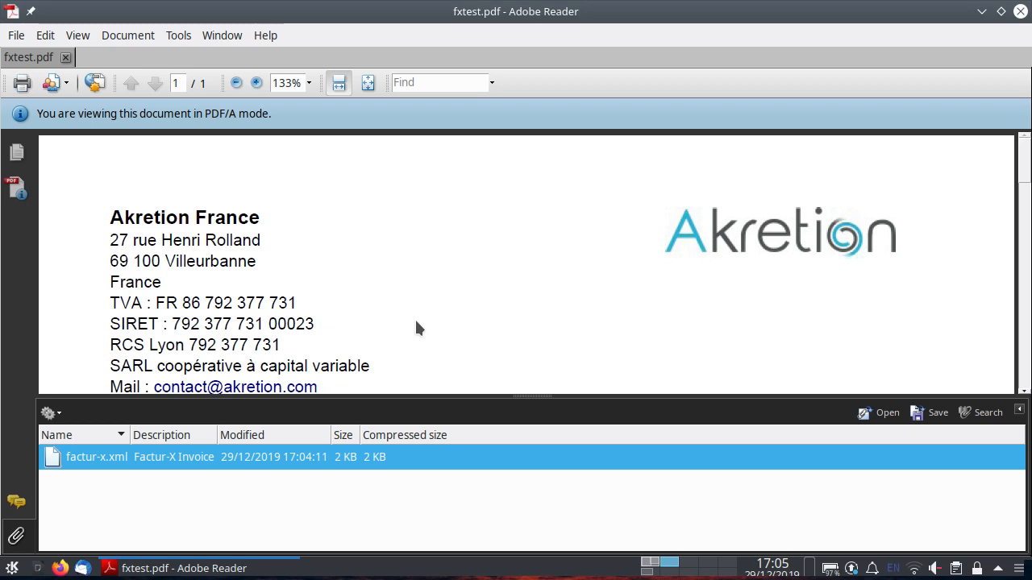
Hide the attachments panel, quit Adobe Reader and switch back to Firefox.
{"action": "left_click", "coordinate": [24, 535]}
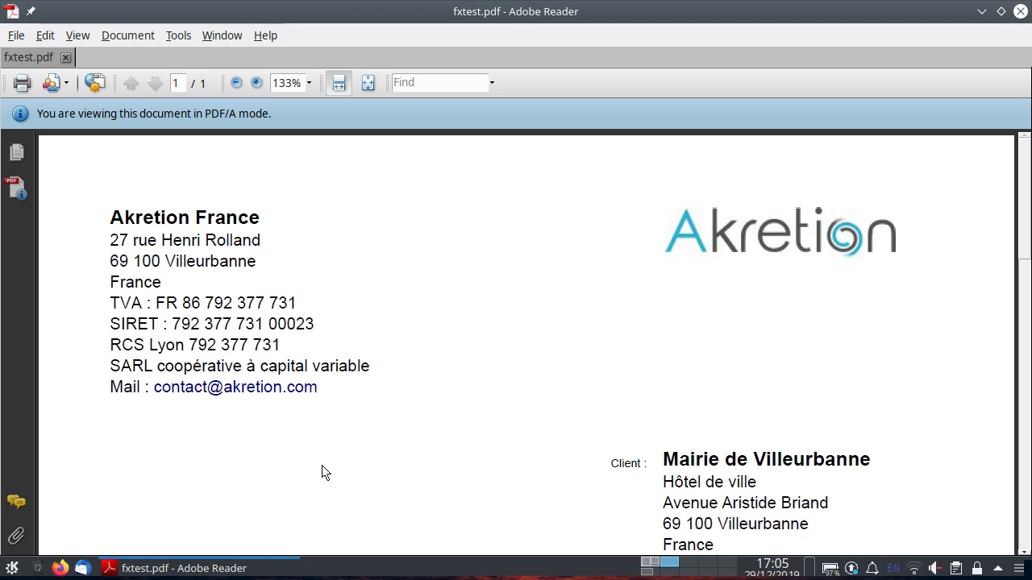
{"action": "key", "text": "ctrl+q"}
{"action": "key", "text": "alt+Tab"}
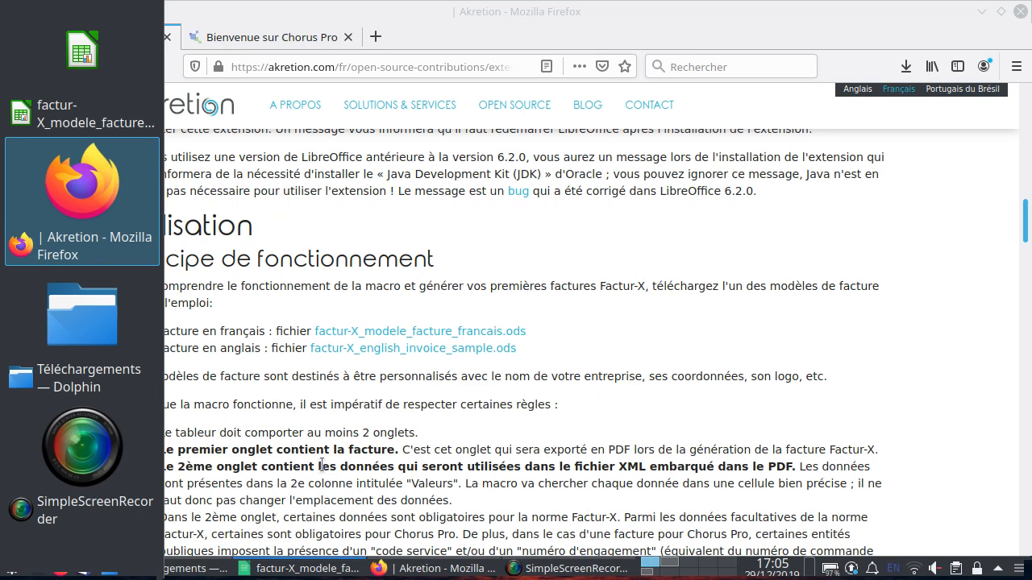
Sign in to the Chorus Pro portal and decline saving the login in Firefox.
{"action": "left_click", "coordinate": [290, 40]}
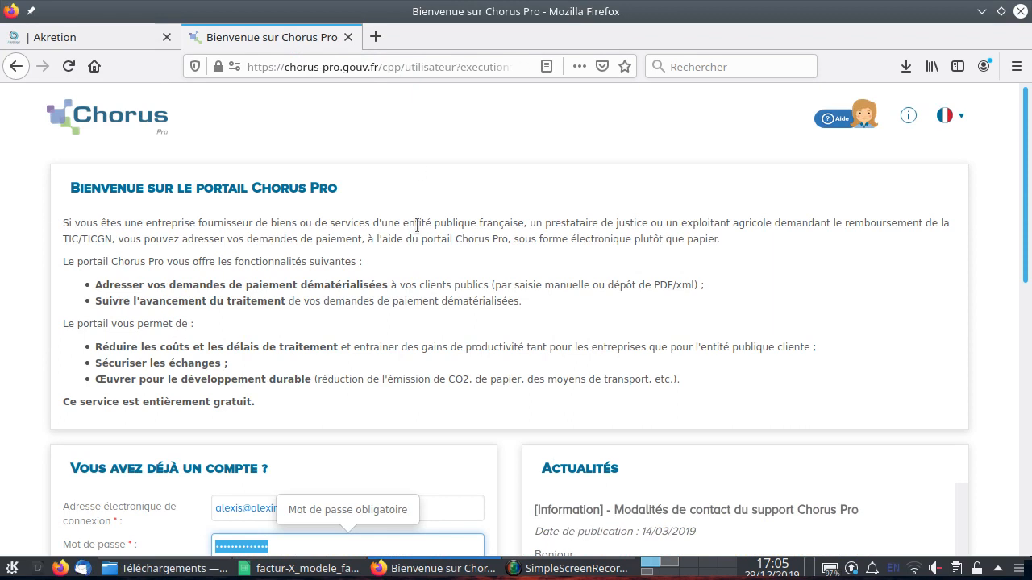
{"action": "scroll", "coordinate": [417, 227], "scroll_direction": "down", "scroll_amount": 5}
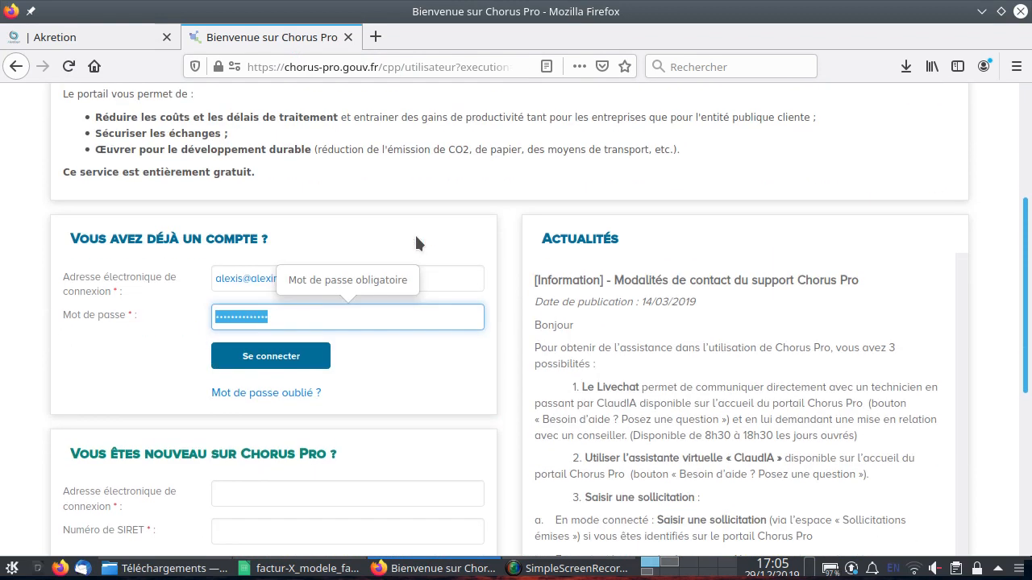
{"action": "left_click", "coordinate": [278, 360]}
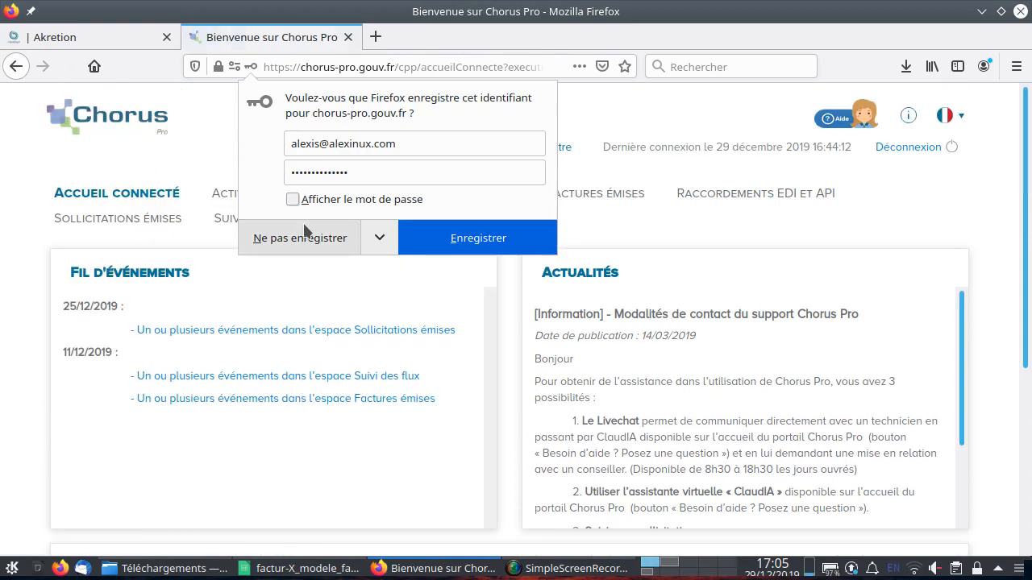
{"action": "left_click", "coordinate": [298, 238]}
{"action": "scroll", "coordinate": [402, 313], "scroll_direction": "down", "scroll_amount": 3}
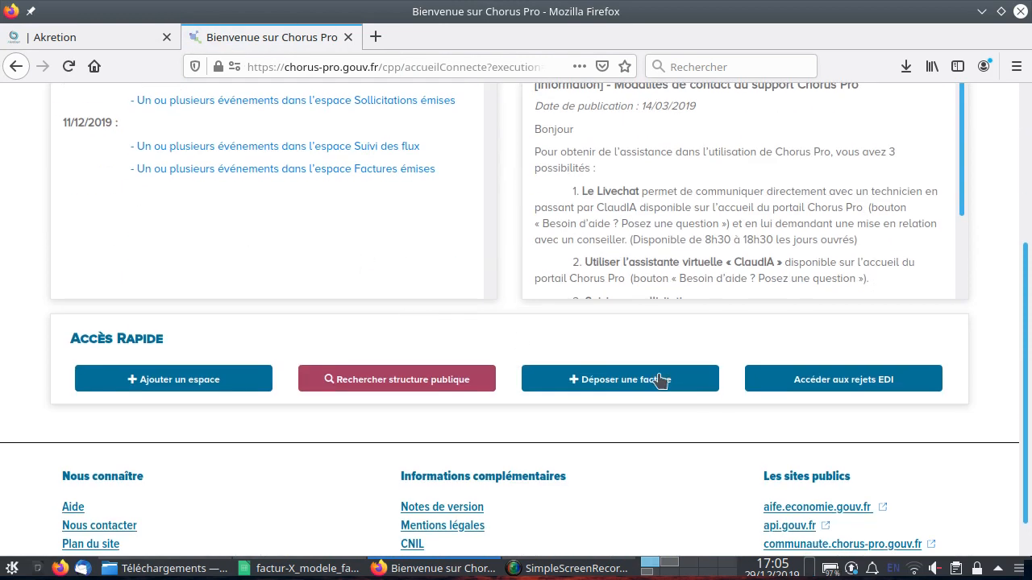
Start depositing a new invoice on Chorus Pro and select fxtest.pdf as the file to import.
{"action": "left_click", "coordinate": [642, 381]}
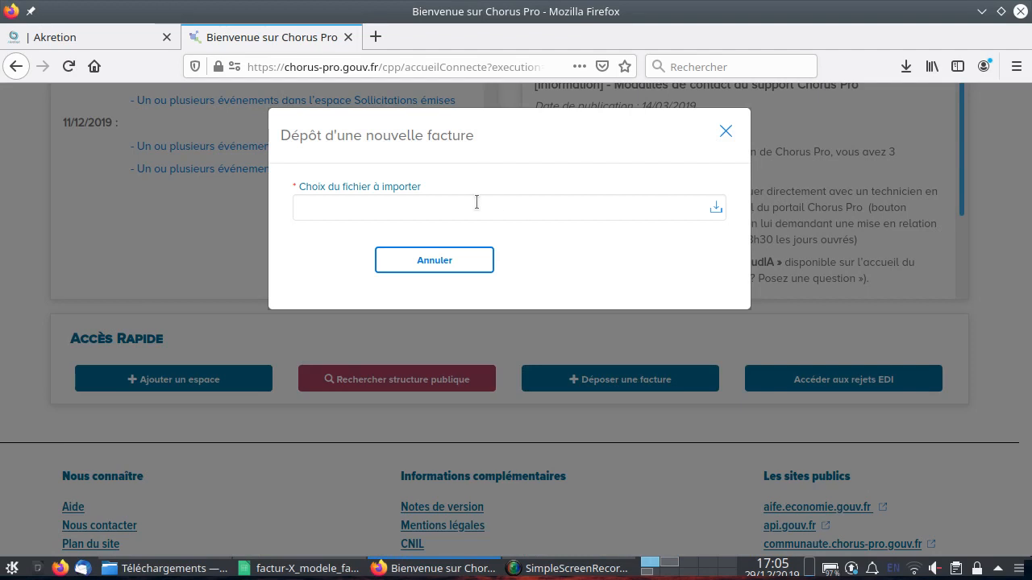
{"action": "left_click", "coordinate": [715, 211]}
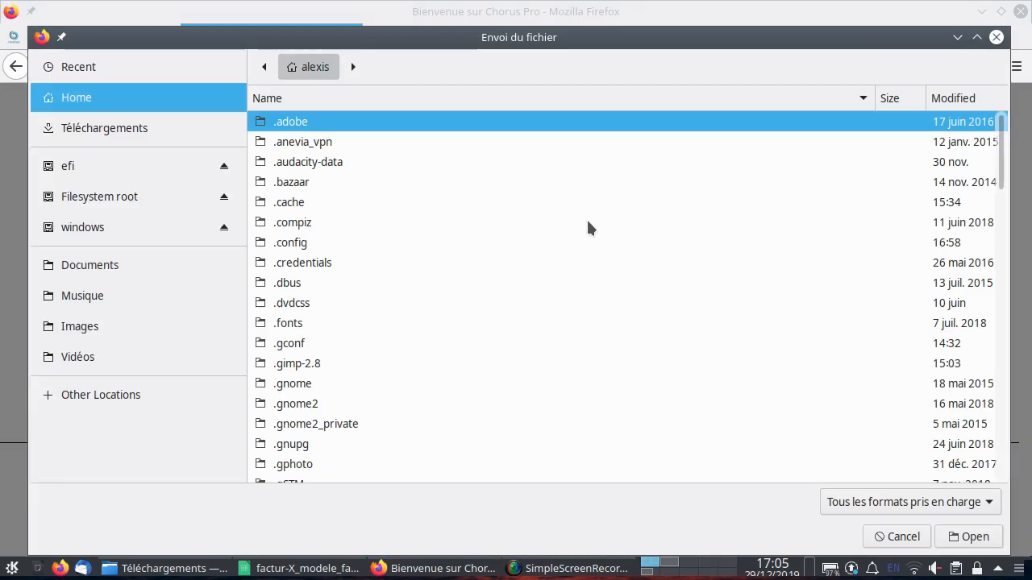
{"action": "scroll", "coordinate": [382, 288], "scroll_direction": "down", "scroll_amount": 5}
{"action": "scroll", "coordinate": [383, 288], "scroll_direction": "down", "scroll_amount": 15}
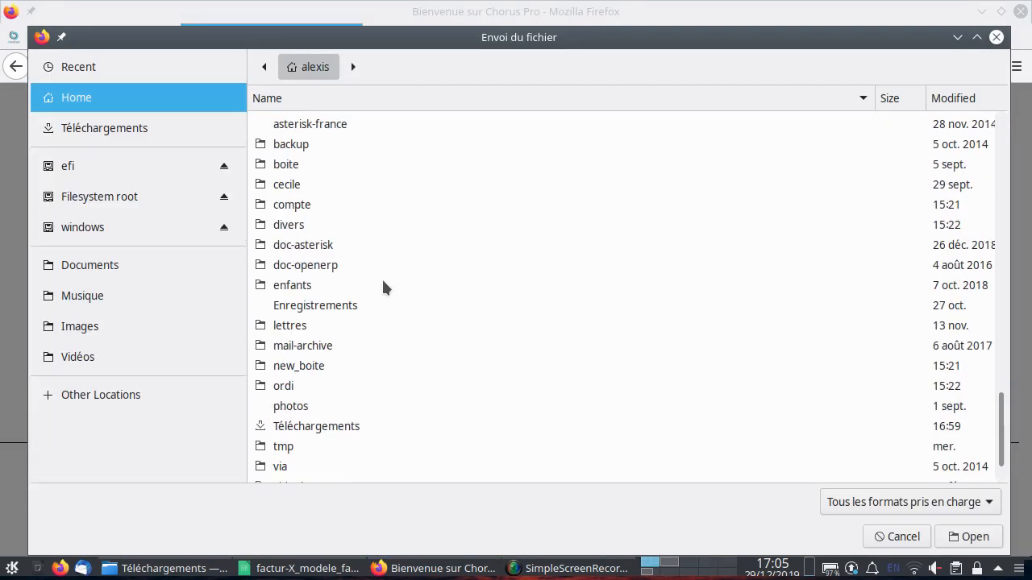
{"action": "double_click", "coordinate": [284, 474]}
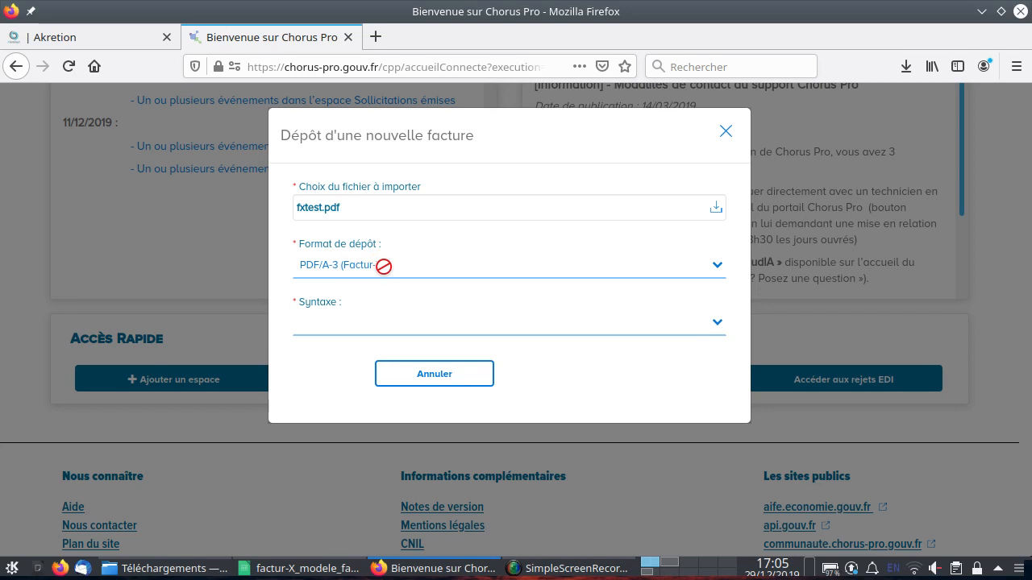
Set the deposit syntax to IN_DP_E2_CII_FACTURX and the structure to ALEXINUX.
{"action": "left_click", "coordinate": [360, 330]}
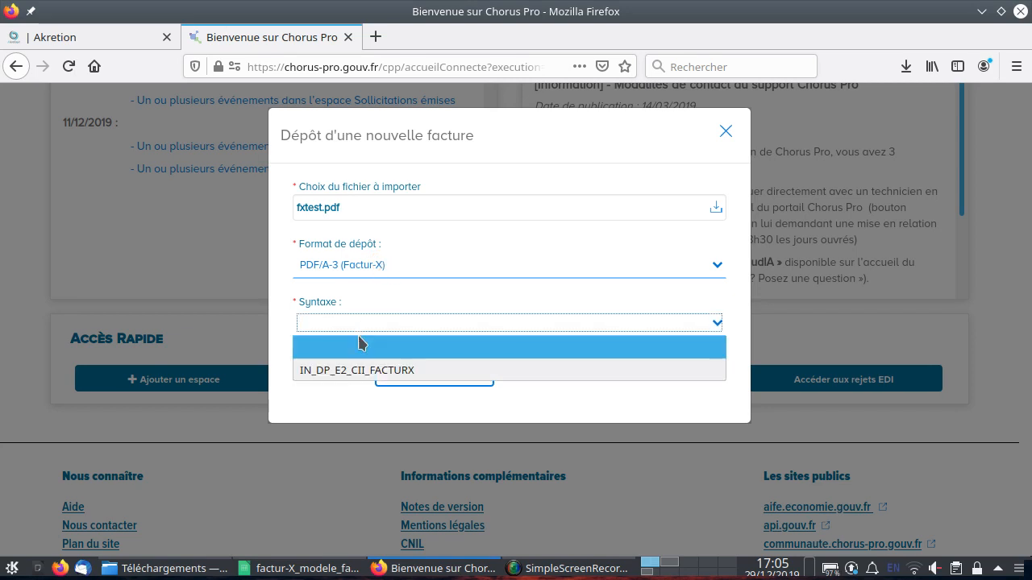
{"action": "left_click", "coordinate": [360, 372]}
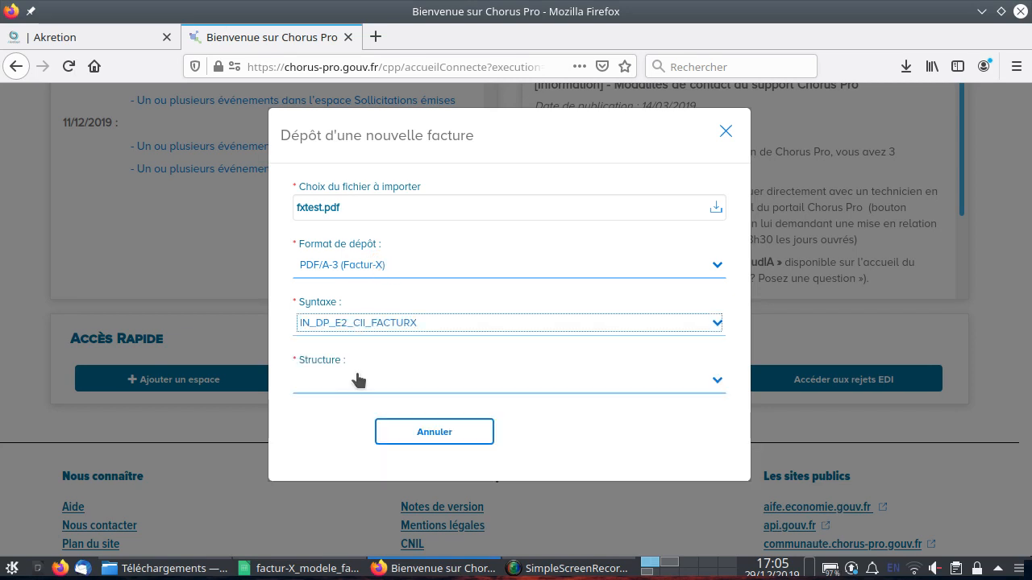
{"action": "left_click", "coordinate": [350, 390]}
{"action": "left_click", "coordinate": [354, 424]}
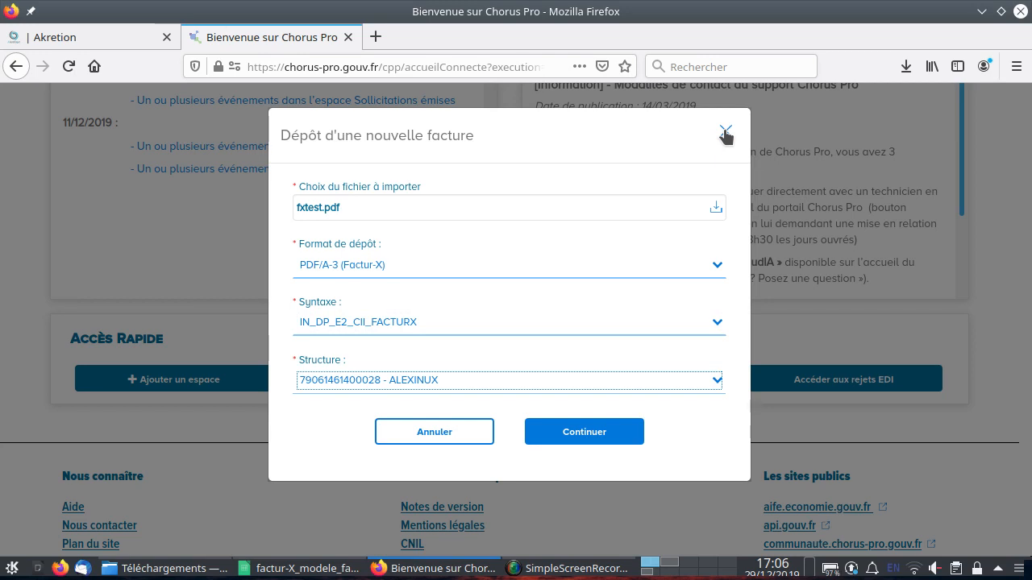
Switch back to the Akretion Factur-X extension page and scroll to its top.
{"action": "left_click", "coordinate": [86, 36]}
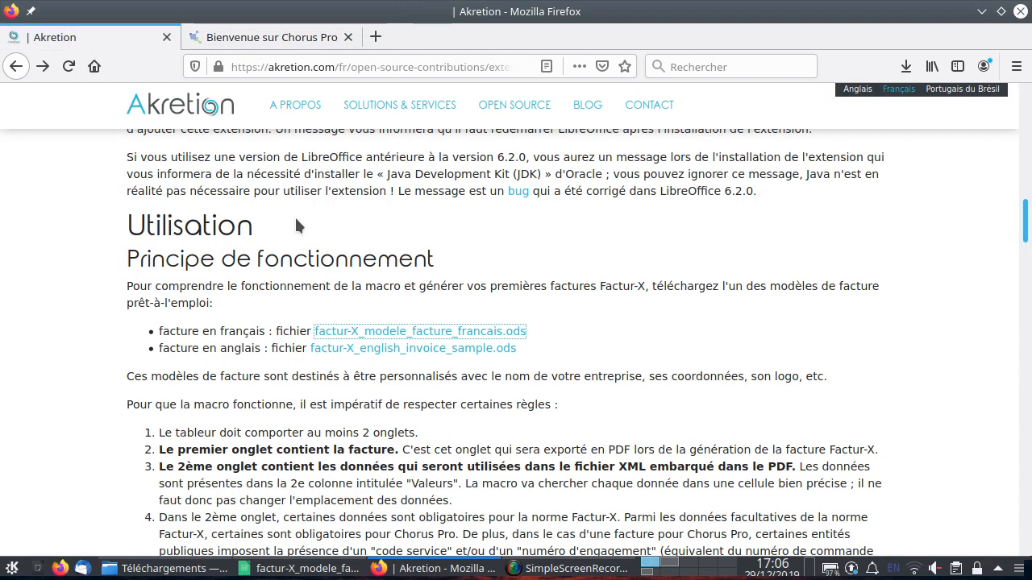
{"action": "scroll", "coordinate": [295, 224], "scroll_direction": "up", "scroll_amount": 2}
{"action": "scroll", "coordinate": [297, 226], "scroll_direction": "up", "scroll_amount": 10}
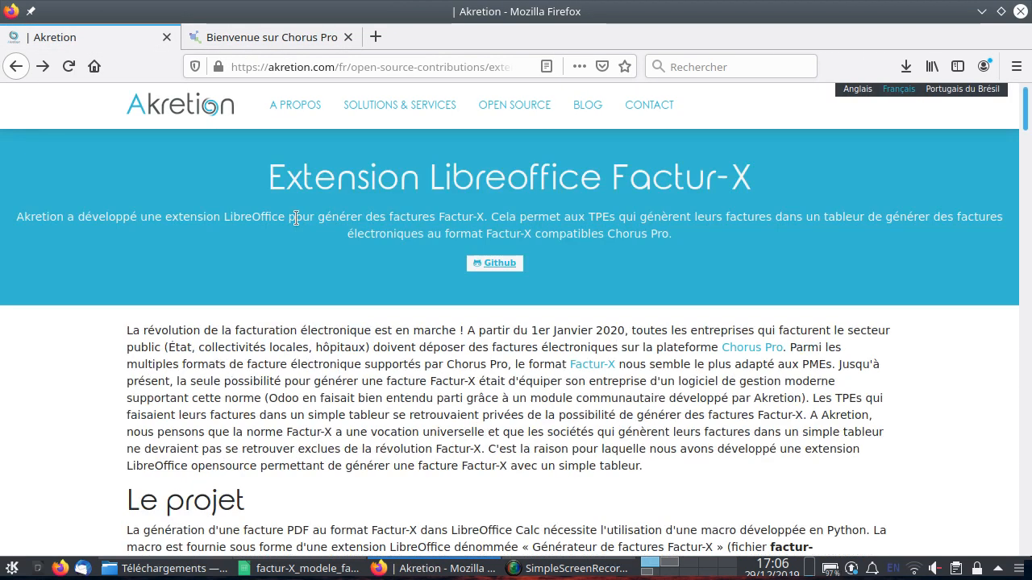